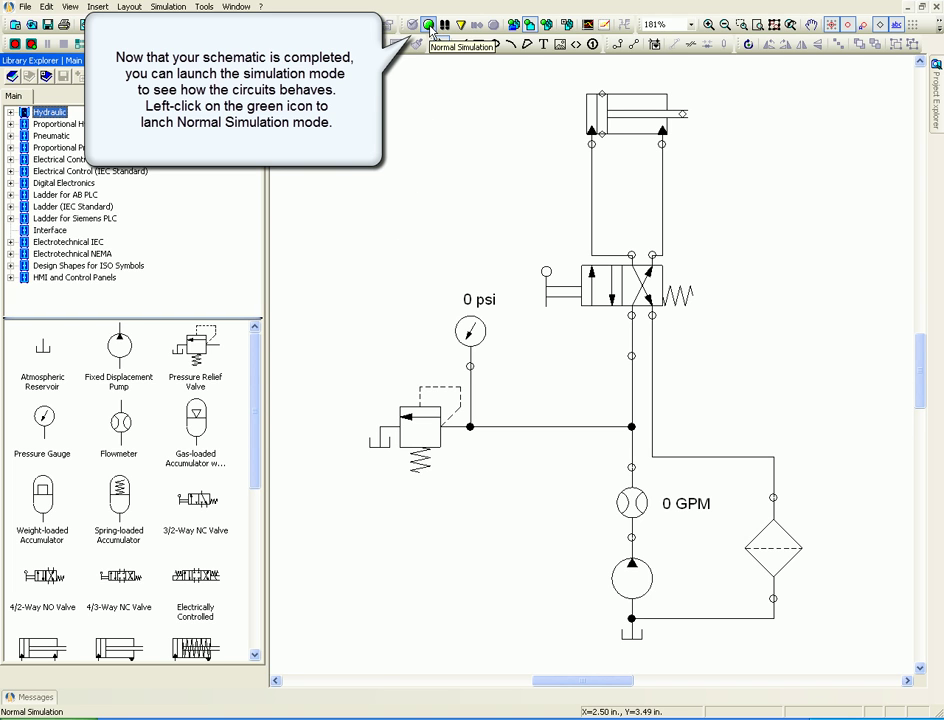
Step: Run the hydraulic circuit in Normal Simulation, reaching about 1163.8 psi and 30.47 GPM
{"action": "left_click", "coordinate": [430, 30]}
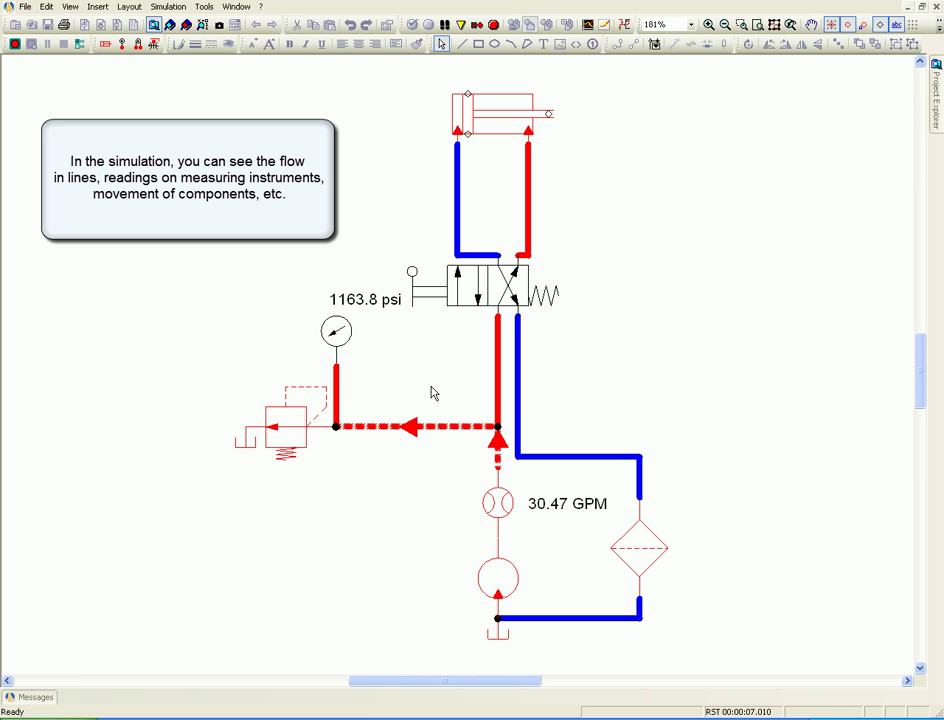
Step: Shift the 4/2-way valve lever by hand to stroke the cylinder, then let it spring back to crossed
{"action": "left_click", "coordinate": [421, 296]}
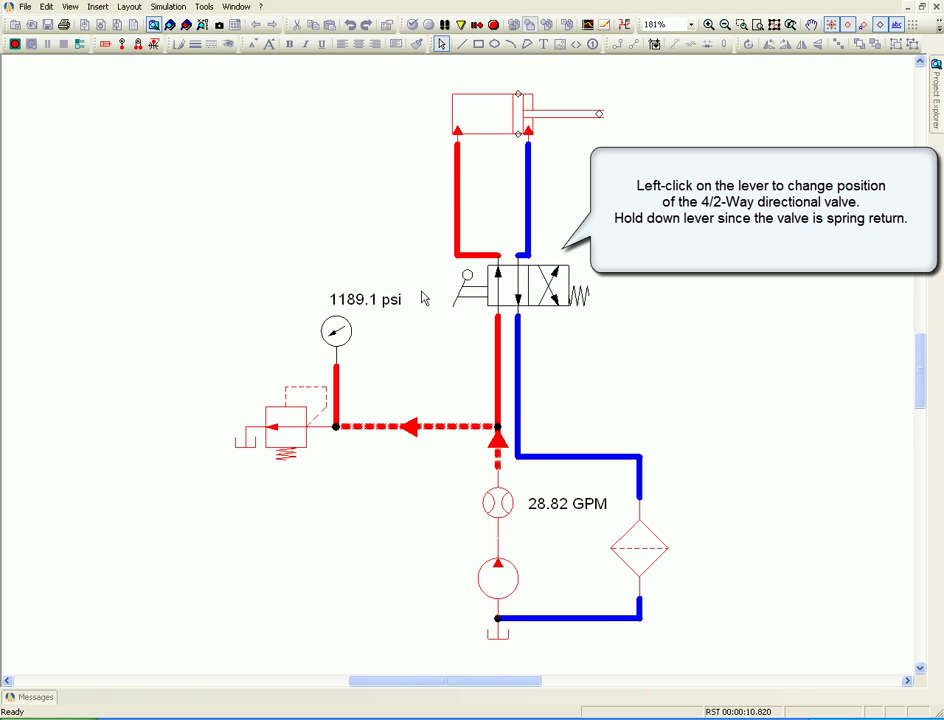
{"action": "left_click", "coordinate": [424, 298]}
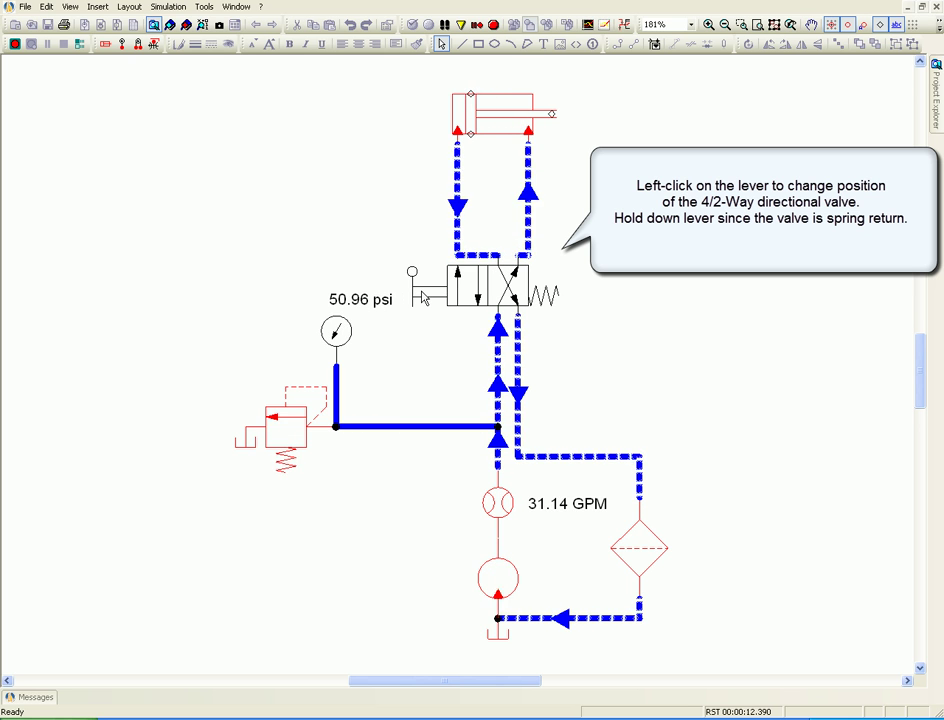
{"action": "left_click", "coordinate": [422, 296]}
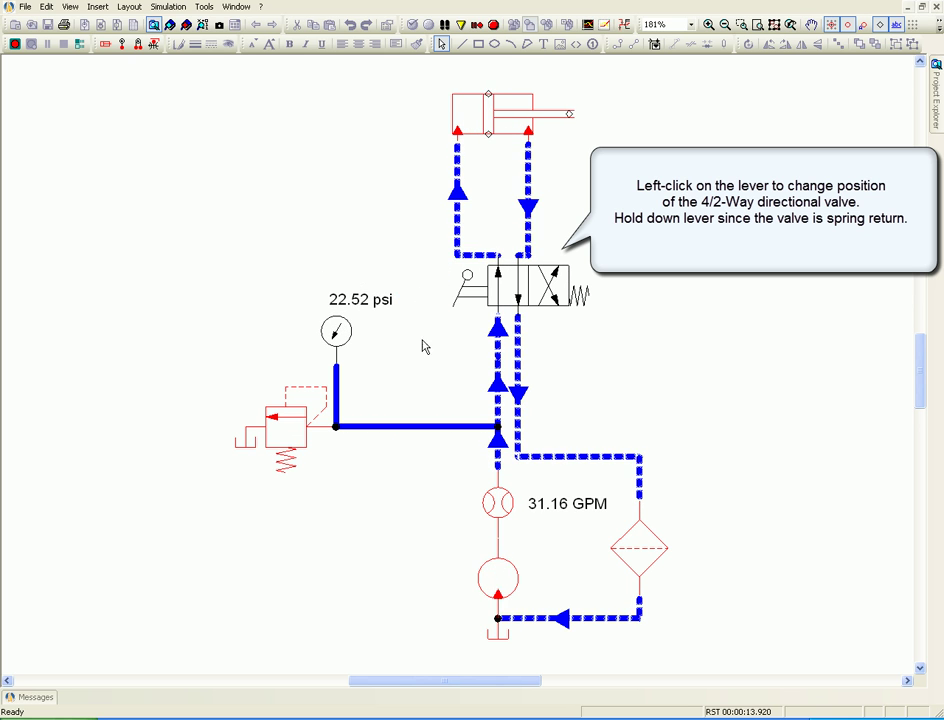
{"action": "left_click", "coordinate": [466, 294]}
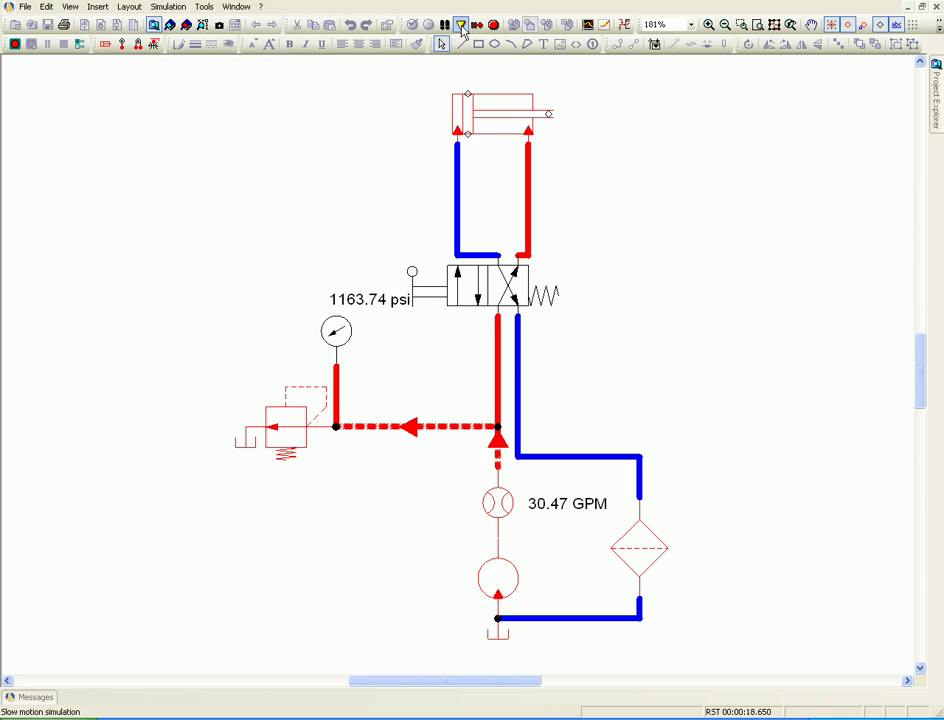
Step: Switch to Slow Motion and lock the directional valve straight-through, then in its crossed position
{"action": "left_click", "coordinate": [461, 26]}
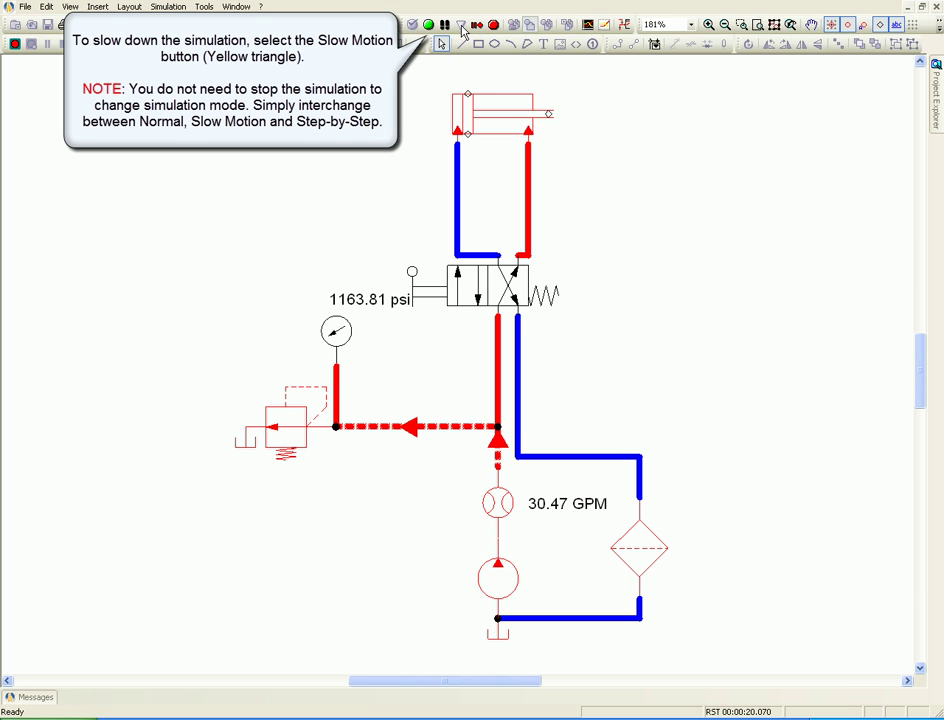
{"action": "left_click", "coordinate": [469, 272]}
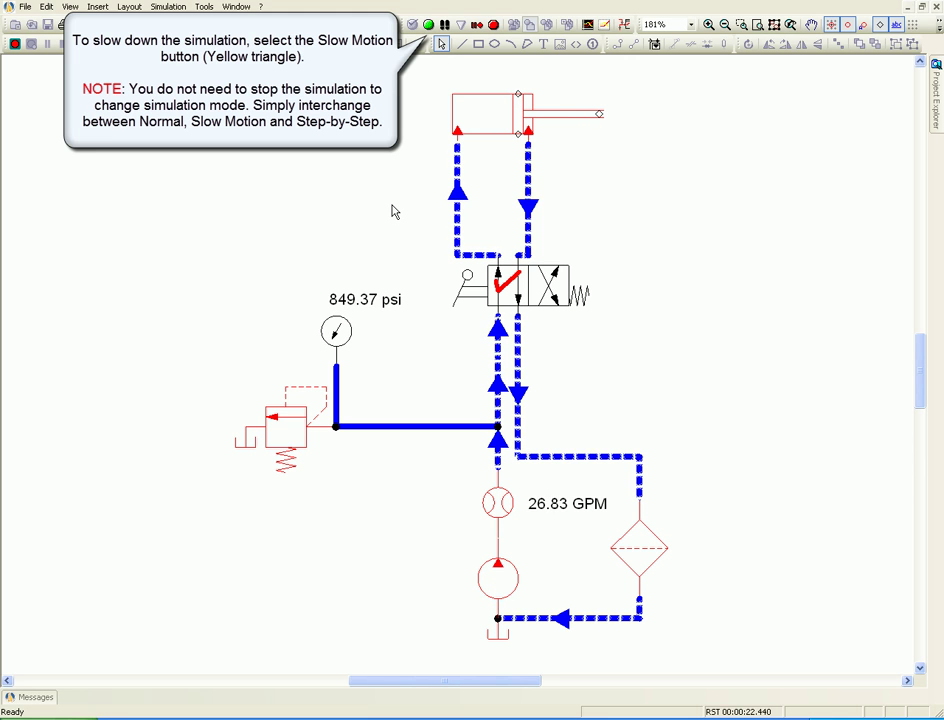
{"action": "left_click", "coordinate": [548, 288]}
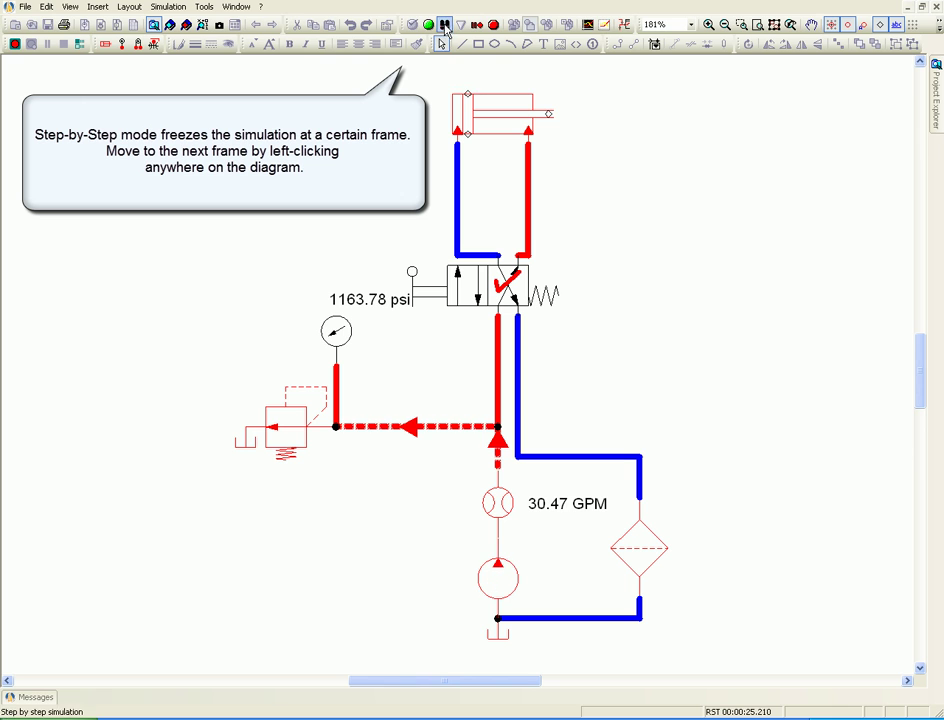
Step: Lock the valve straight-through and advance the Step-by-Step simulation four frames as the cylinder extends
{"action": "left_click", "coordinate": [470, 293]}
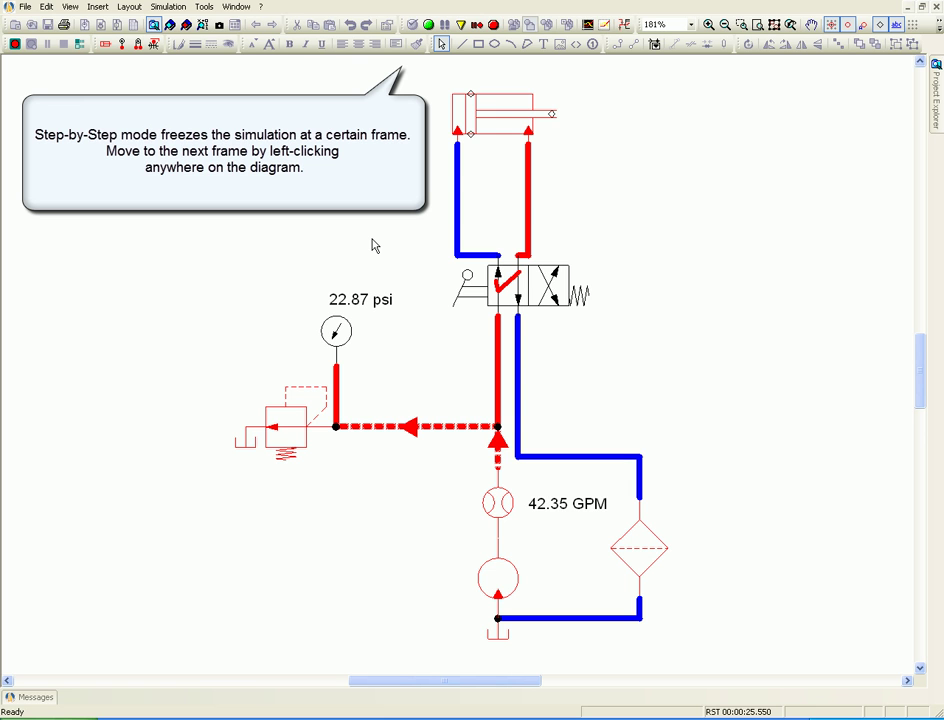
{"action": "left_click", "coordinate": [374, 245]}
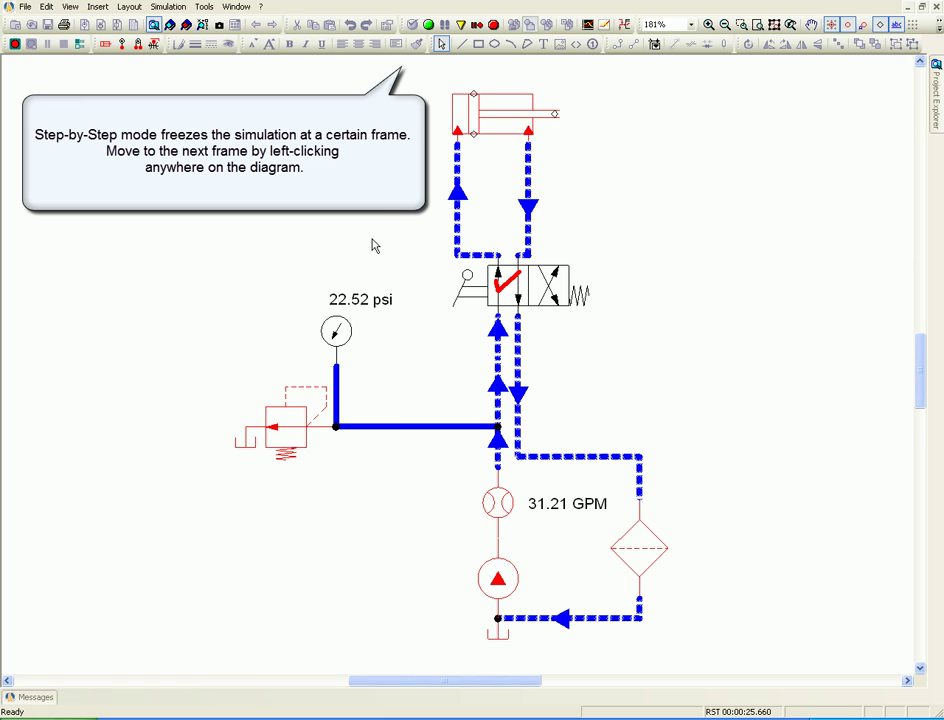
{"action": "left_click", "coordinate": [372, 239]}
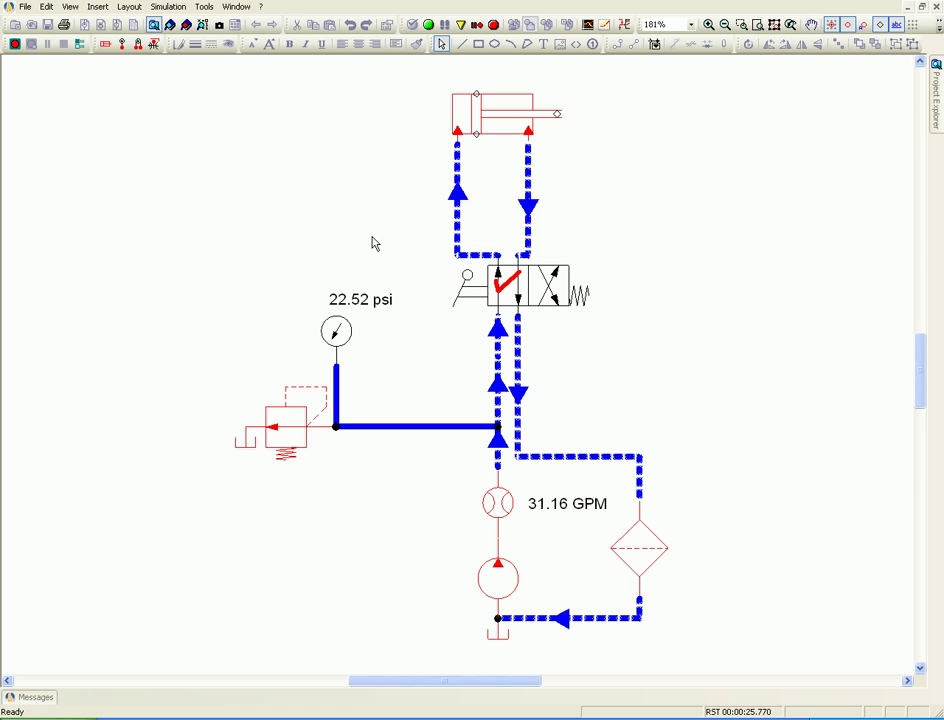
{"action": "left_click", "coordinate": [373, 240]}
{"action": "left_click", "coordinate": [373, 240]}
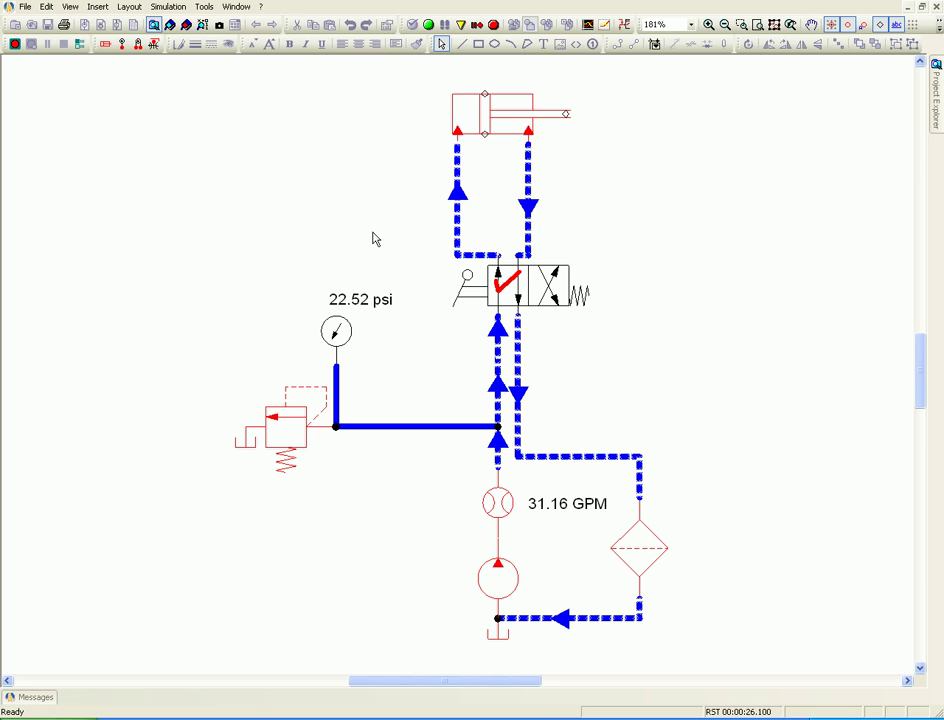
Step: Advance five more frames, then unlock the valve so it springs back and retracts the cylinder
{"action": "left_click", "coordinate": [373, 238]}
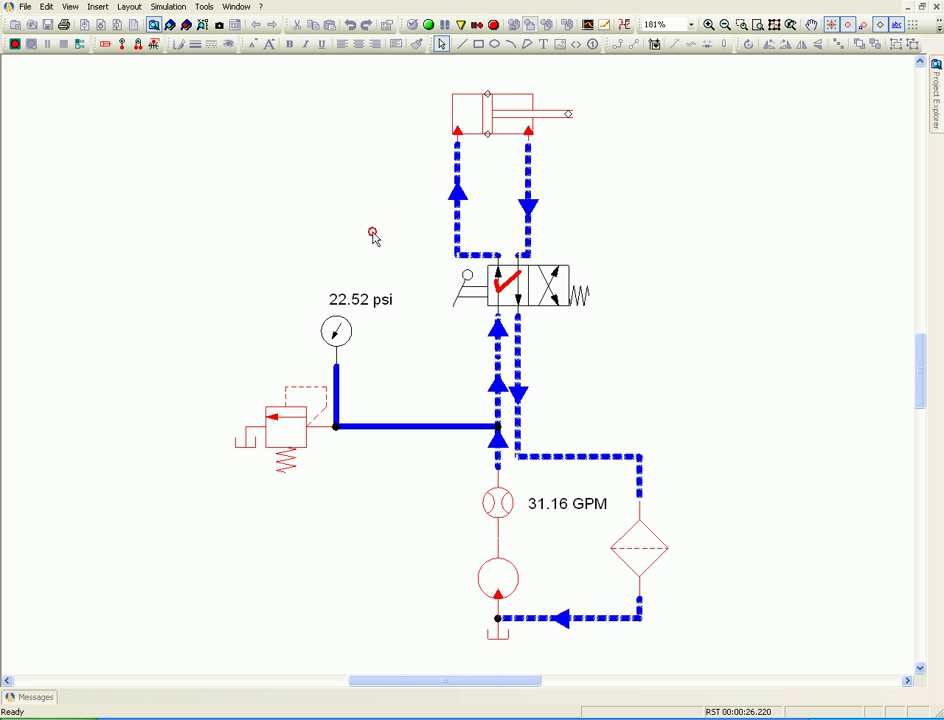
{"action": "left_click", "coordinate": [374, 238]}
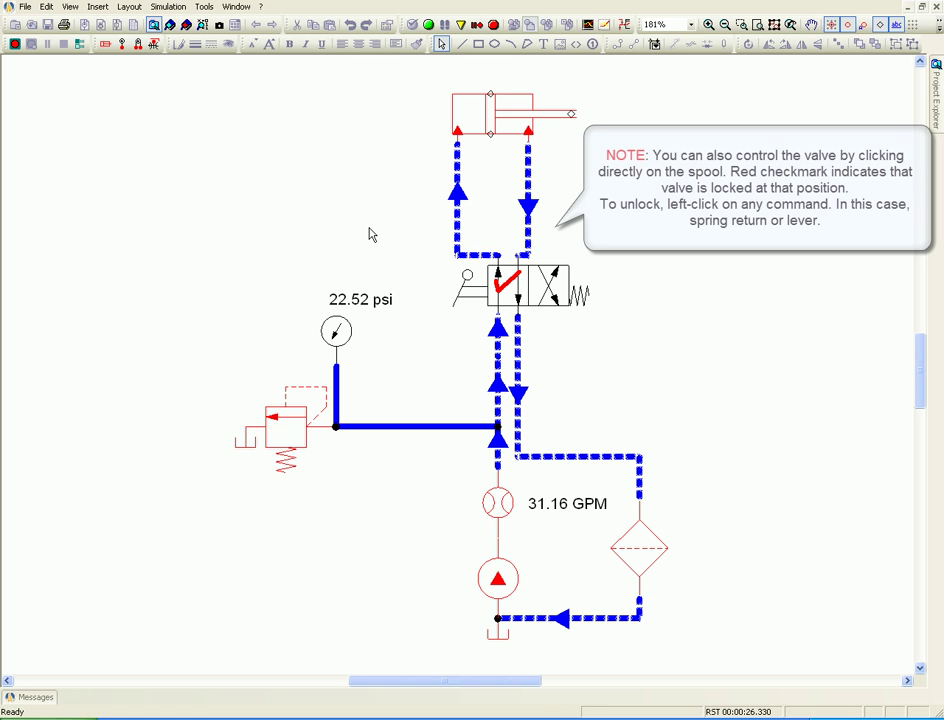
{"action": "left_click", "coordinate": [370, 232]}
{"action": "left_click", "coordinate": [370, 233]}
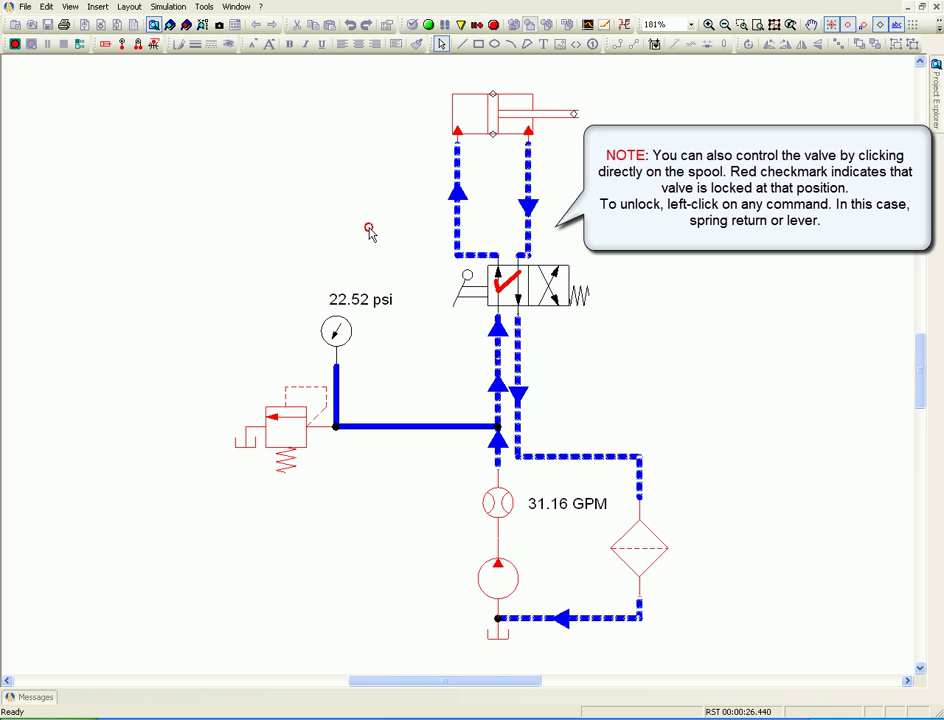
{"action": "left_click", "coordinate": [370, 232]}
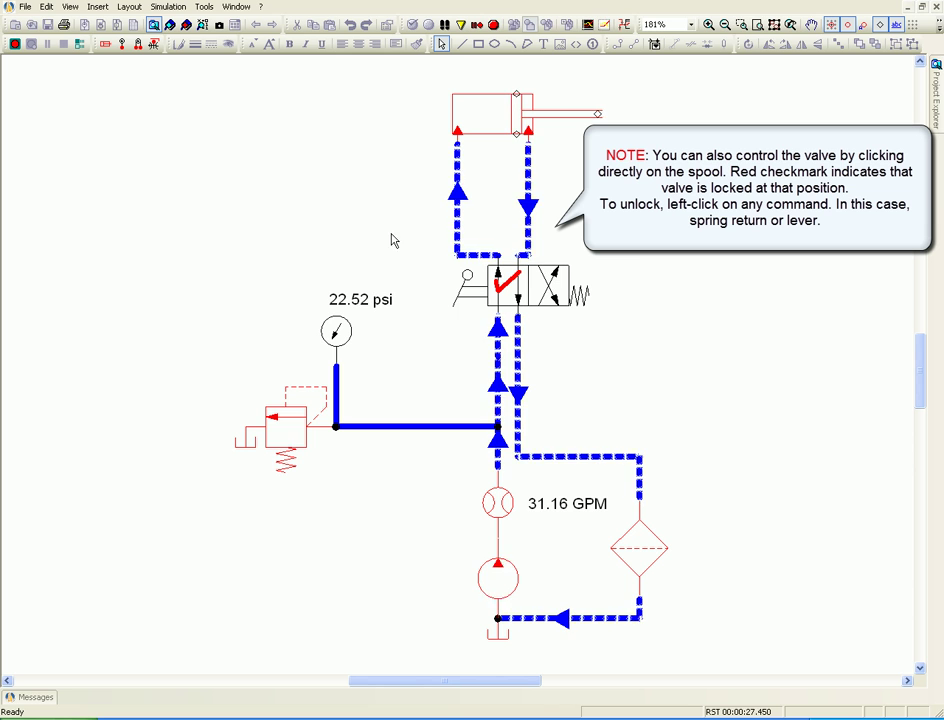
{"action": "left_click", "coordinate": [580, 298]}
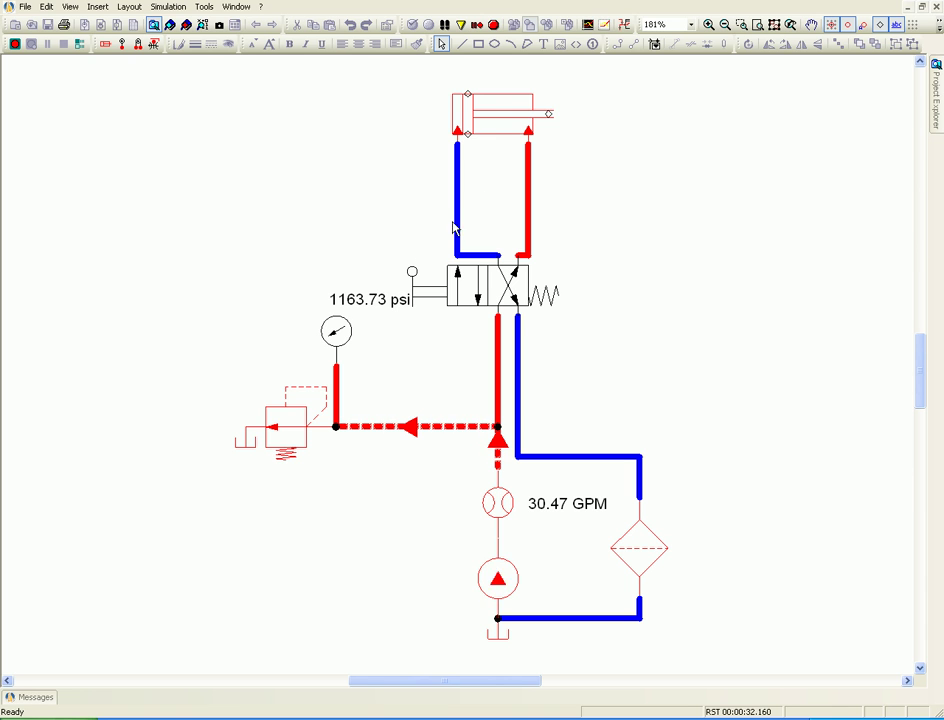
Step: Open the double-acting cylinder's Animation cutaway beside the circuit and cycle the valve to extend and retract
{"action": "right_click", "coordinate": [507, 122]}
{"action": "left_click", "coordinate": [530, 122]}
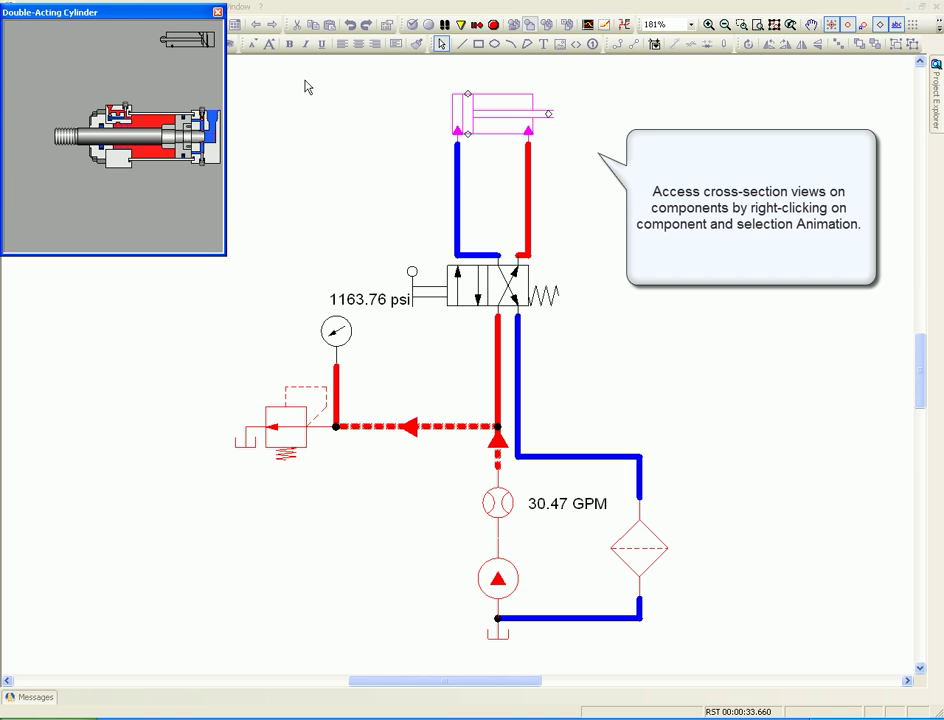
{"action": "left_click_drag", "start_coordinate": [156, 20], "coordinate": [200, 95]}
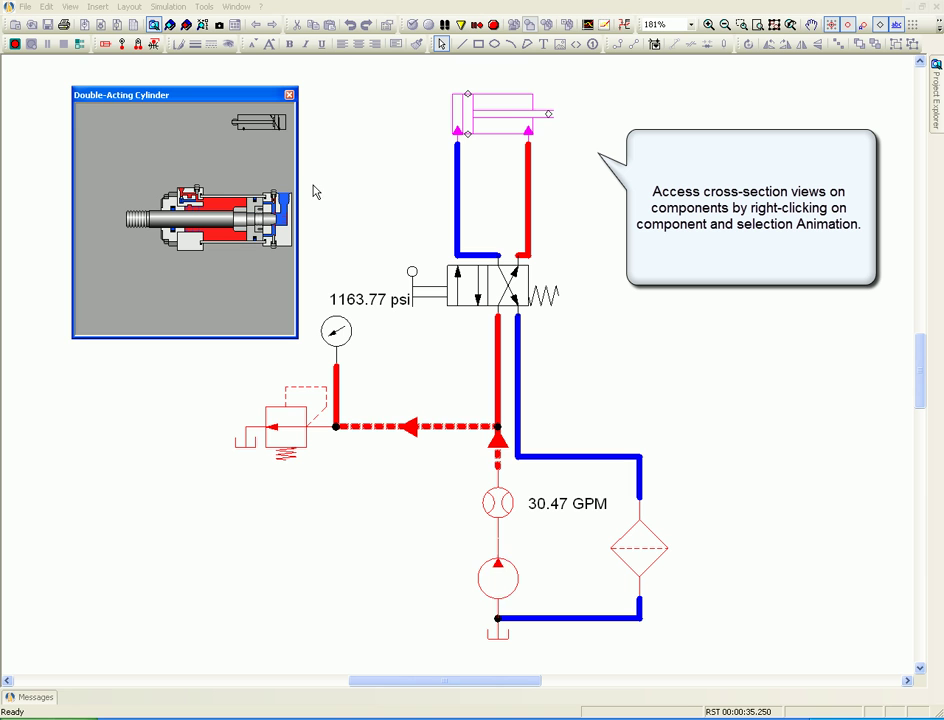
{"action": "left_click", "coordinate": [432, 298]}
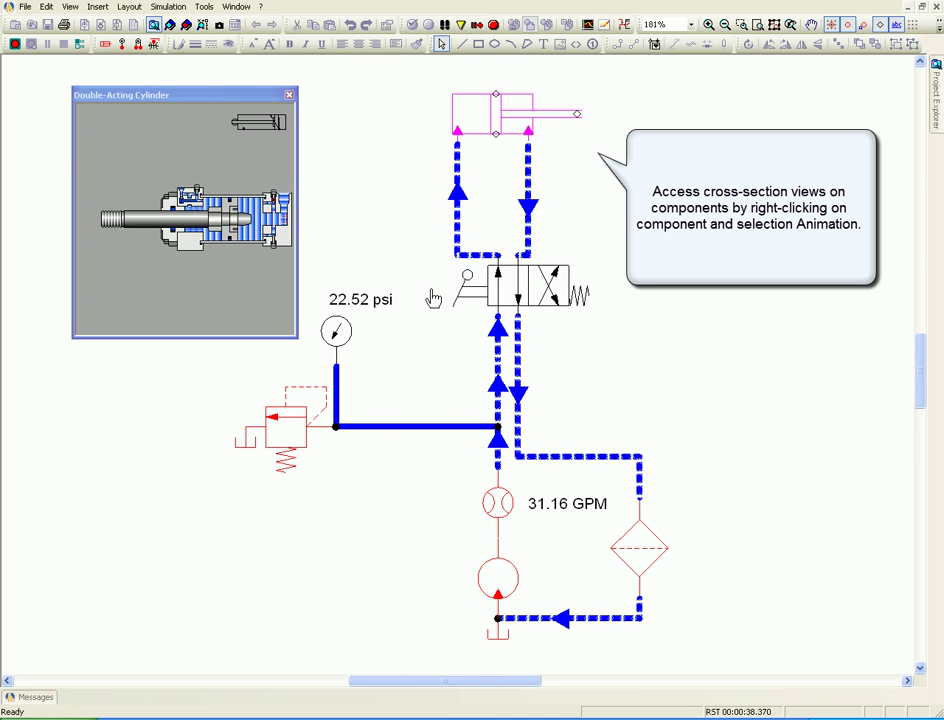
{"action": "left_click", "coordinate": [432, 298]}
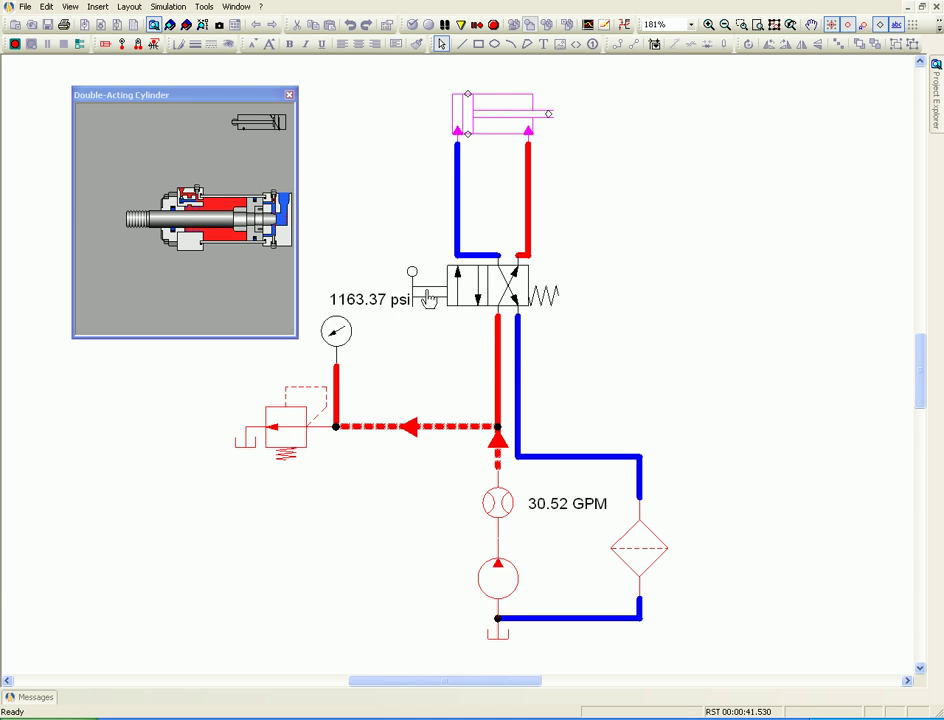
Step: Show the filter's Animation cutaway, then request Animation on the pump, flow meter and relief valve
{"action": "right_click", "coordinate": [638, 551]}
{"action": "left_click", "coordinate": [657, 553]}
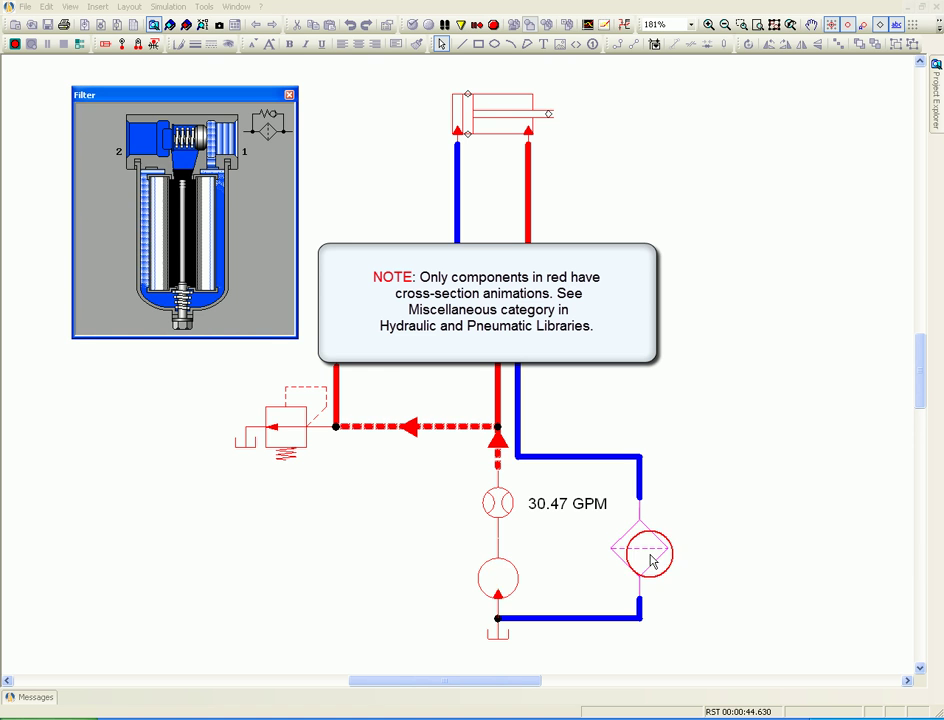
{"action": "right_click", "coordinate": [499, 575]}
{"action": "left_click", "coordinate": [533, 582]}
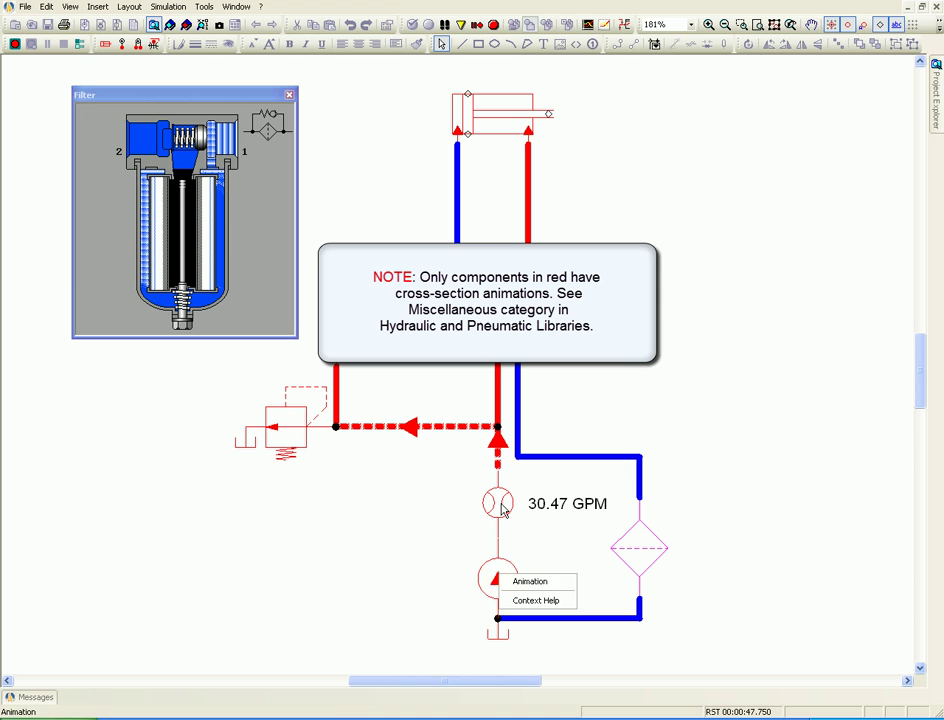
{"action": "right_click", "coordinate": [503, 505]}
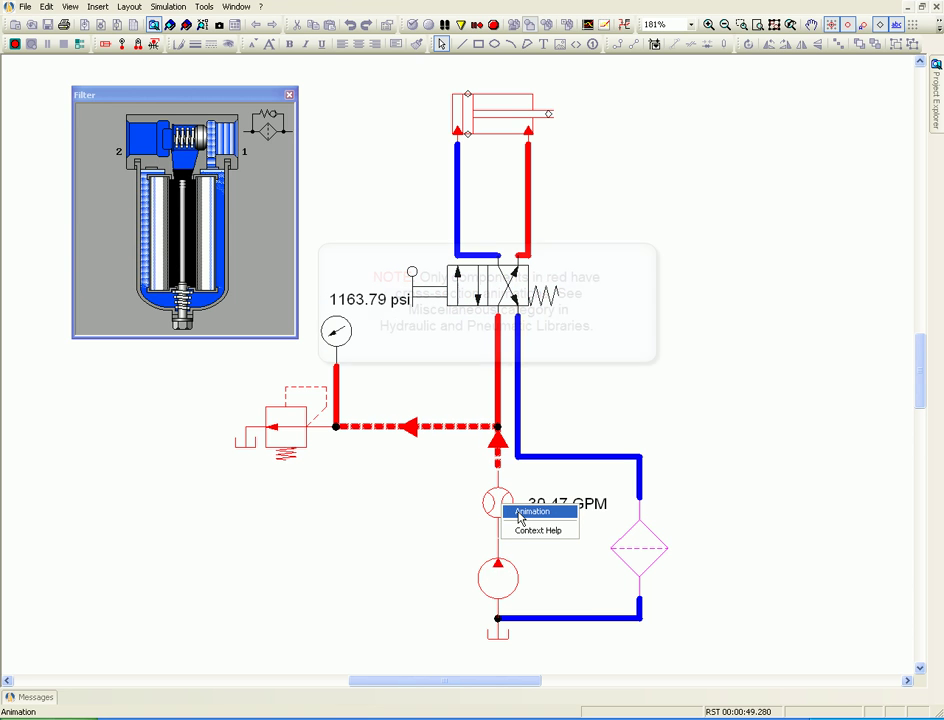
{"action": "left_click", "coordinate": [519, 513]}
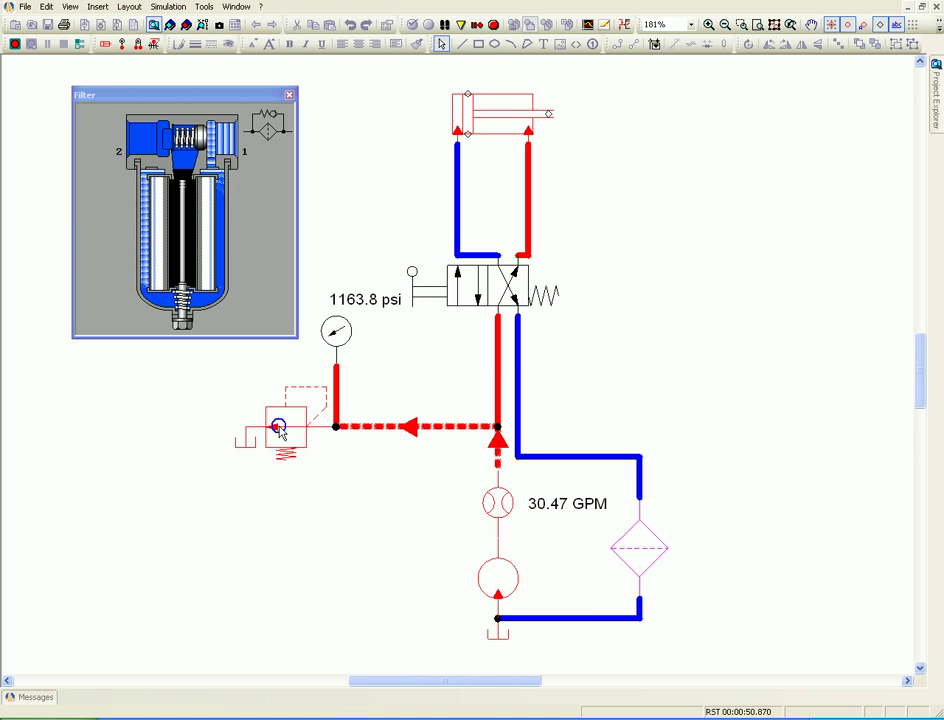
{"action": "right_click", "coordinate": [283, 427]}
{"action": "left_click", "coordinate": [336, 432]}
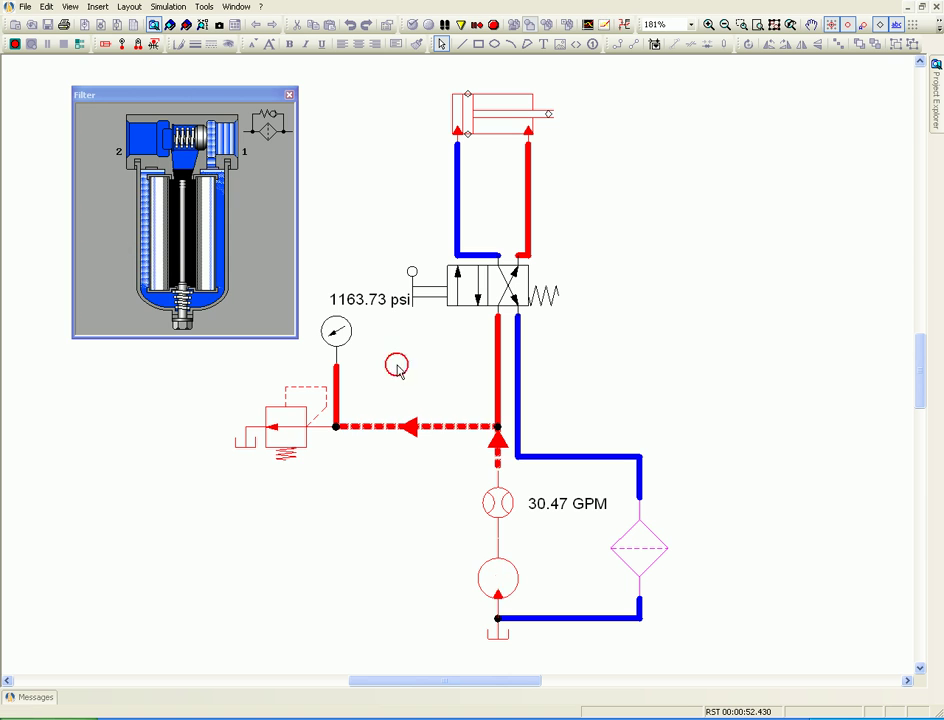
Step: Close the filter cutaway, bring up the pump's setting box, and cycle the directional valve
{"action": "left_click", "coordinate": [290, 95]}
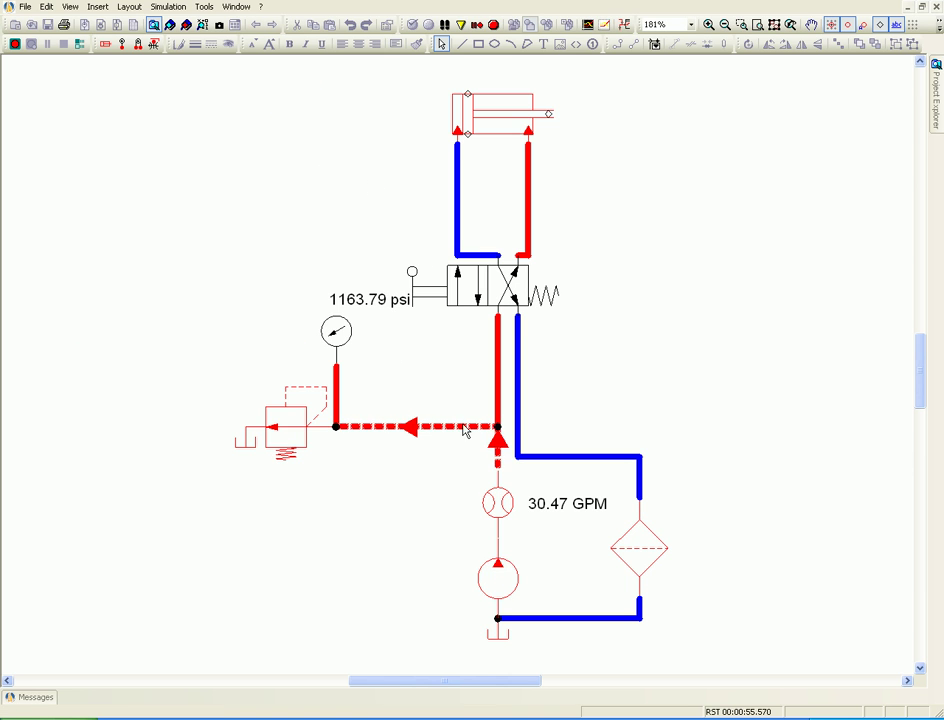
{"action": "left_click", "coordinate": [500, 587]}
{"action": "left_click_drag", "start_coordinate": [568, 593], "coordinate": [350, 522]}
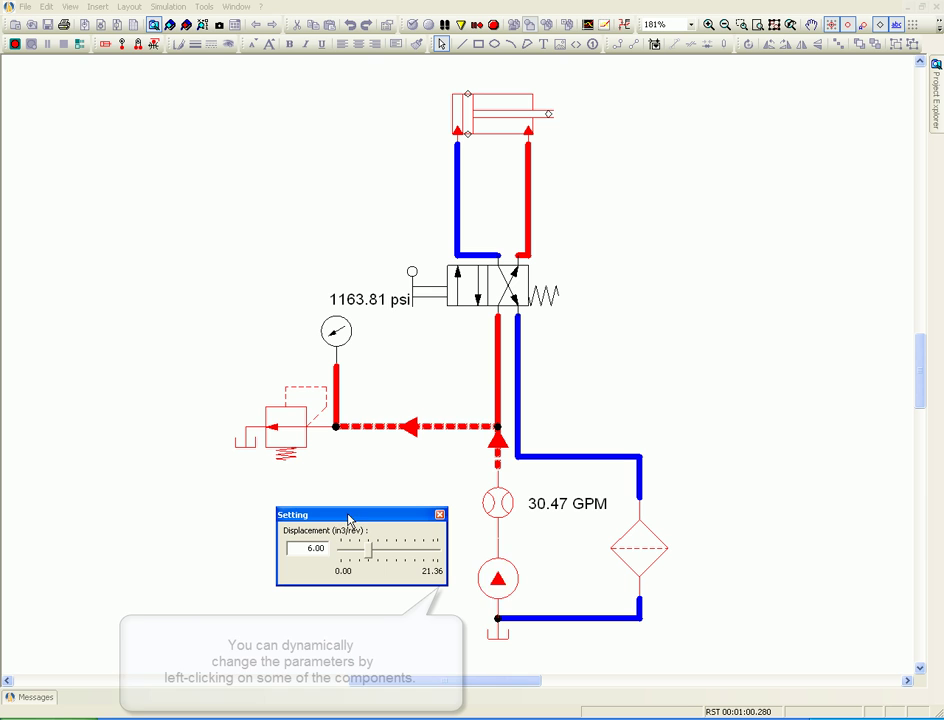
{"action": "left_click", "coordinate": [427, 298]}
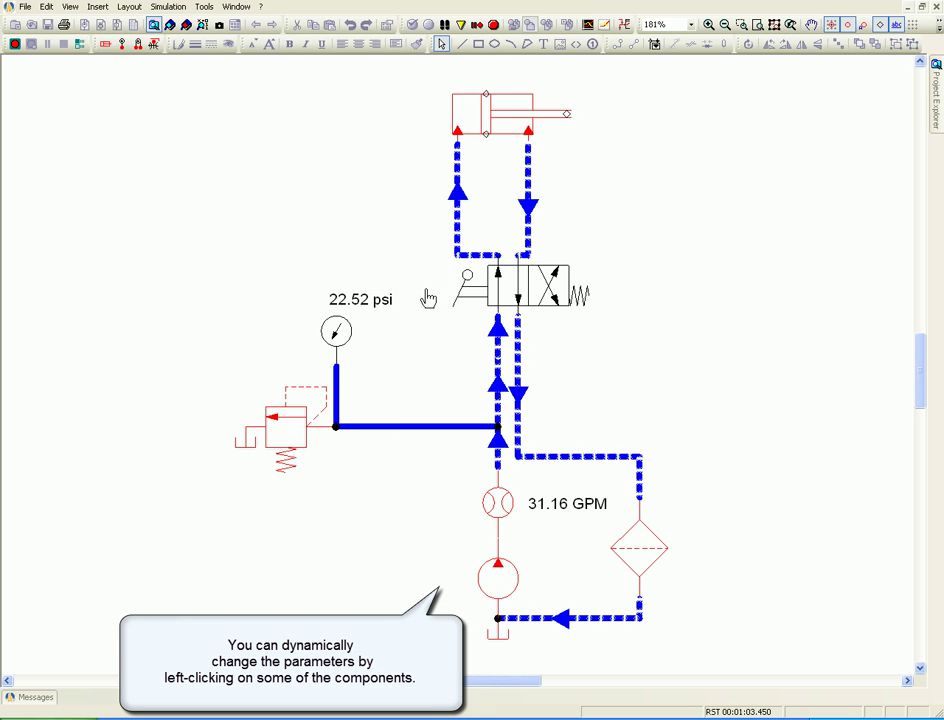
{"action": "left_click", "coordinate": [428, 296]}
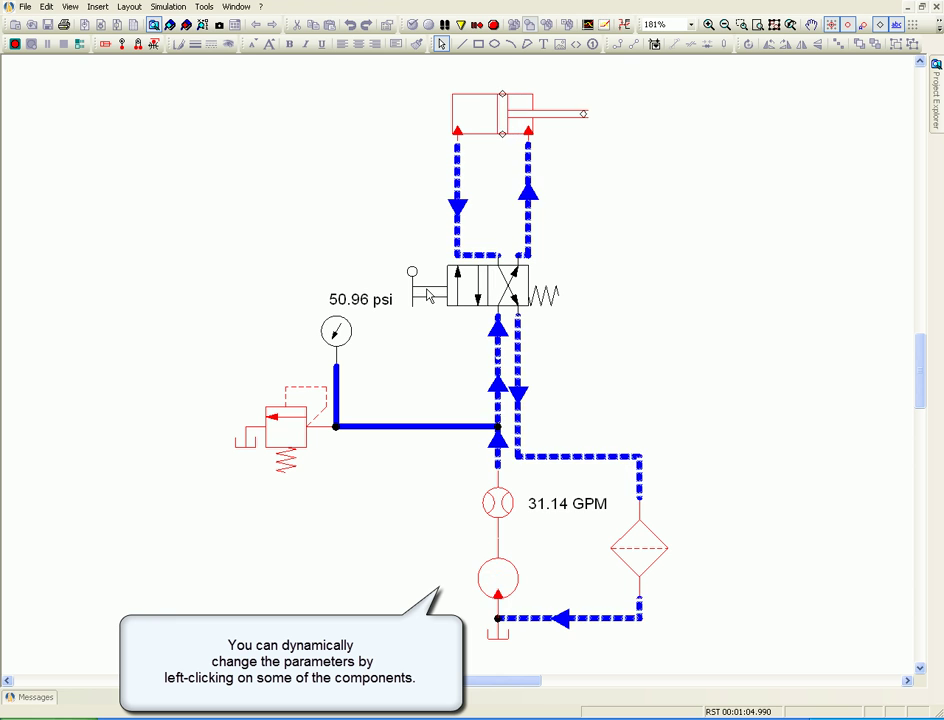
Step: Raise the pump displacement from 6 to 14 in3/rev, lifting flow to about 72.62 GPM
{"action": "left_click", "coordinate": [499, 578]}
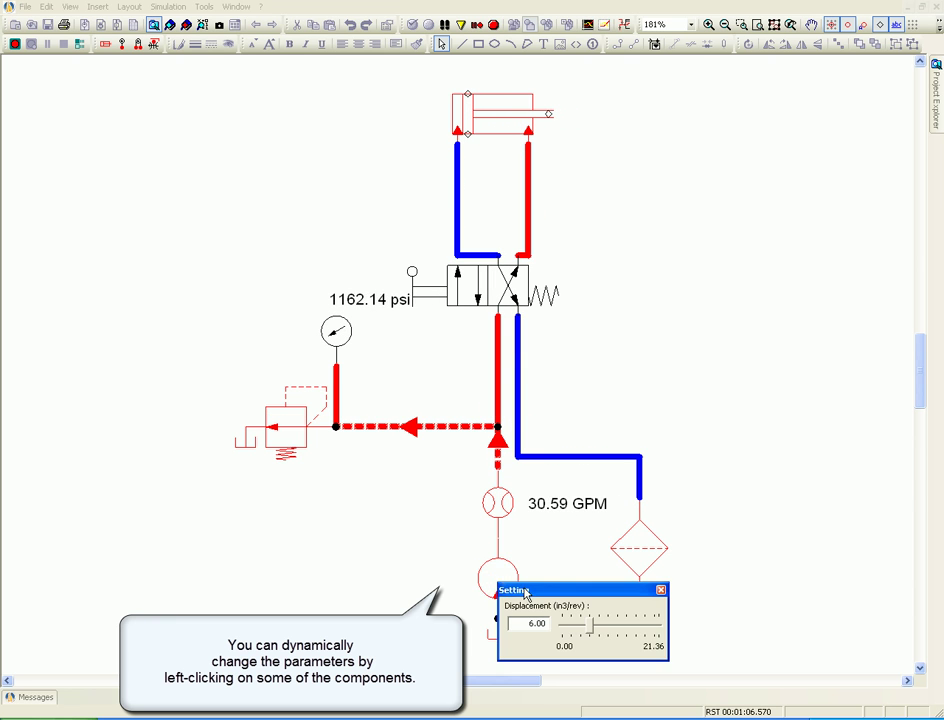
{"action": "left_click_drag", "start_coordinate": [512, 586], "coordinate": [307, 519]}
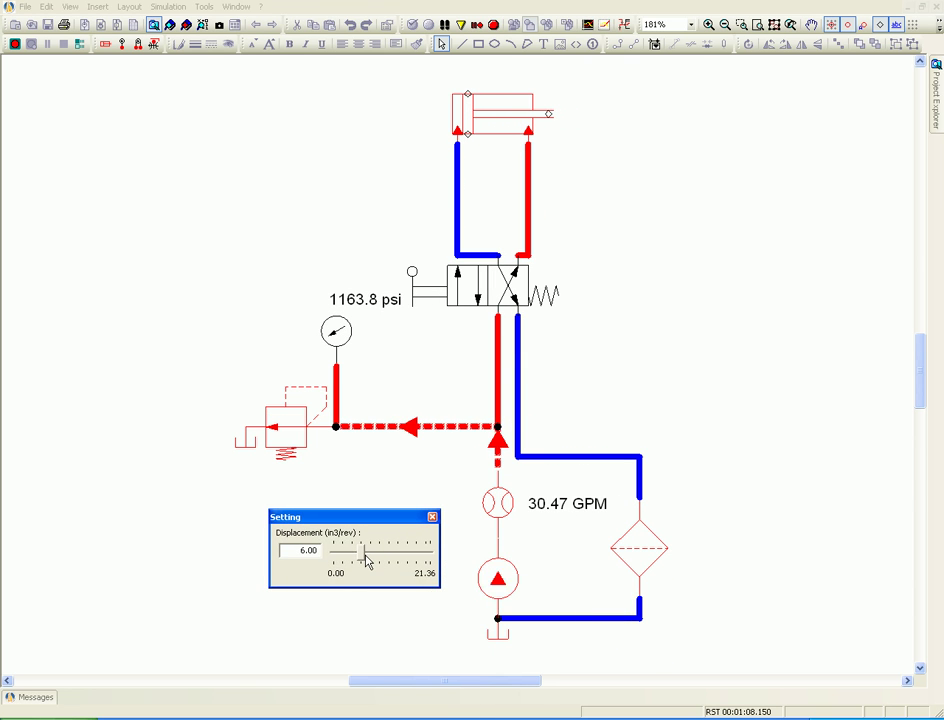
{"action": "left_click_drag", "start_coordinate": [362, 555], "coordinate": [416, 558]}
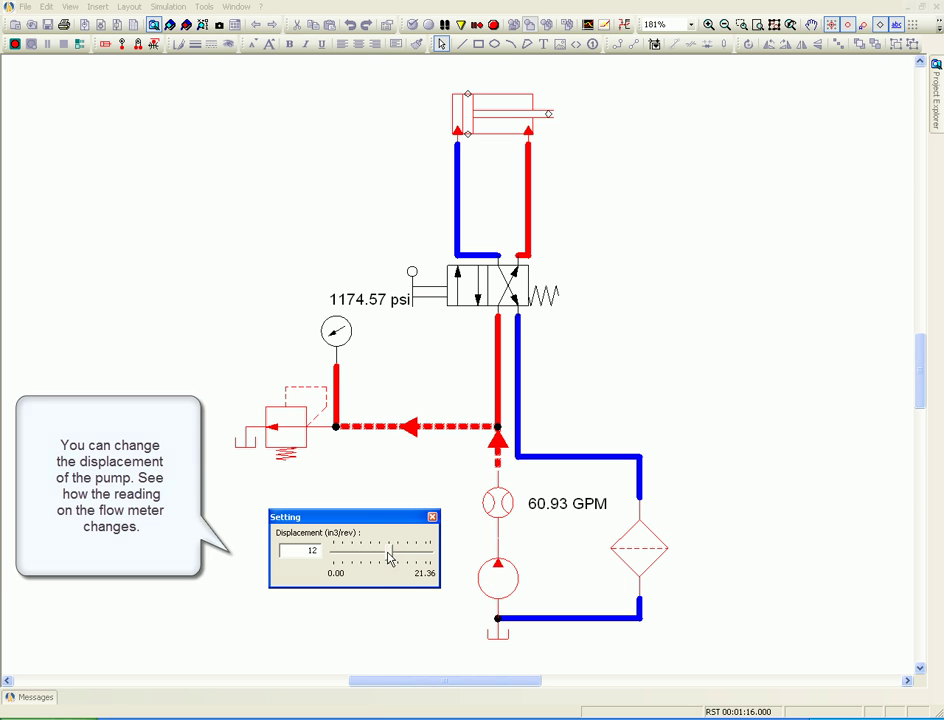
{"action": "left_click_drag", "start_coordinate": [391, 559], "coordinate": [397, 560]}
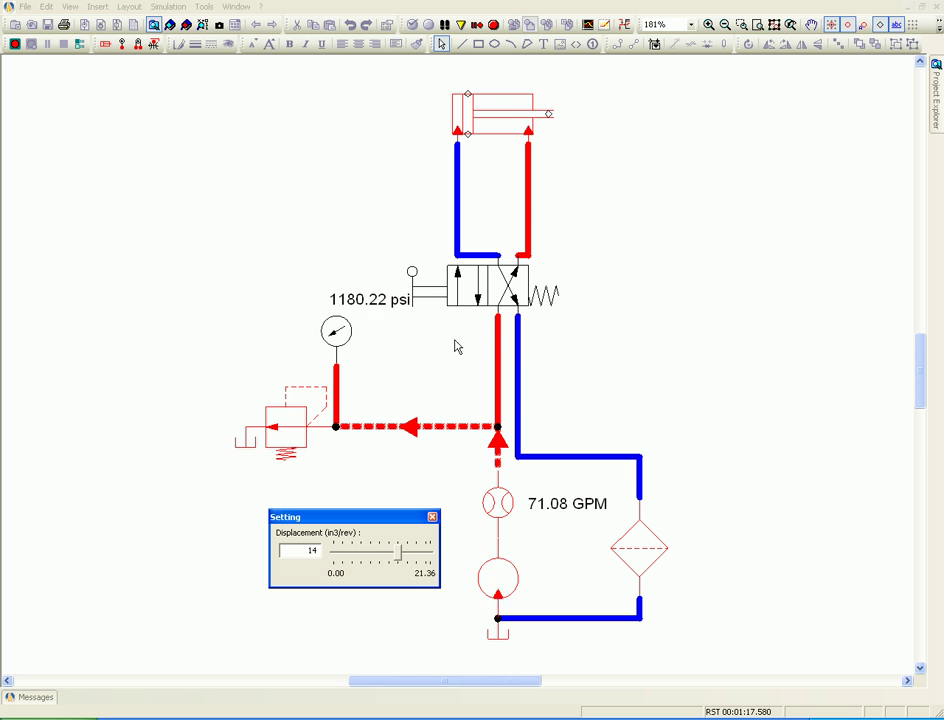
{"action": "left_click", "coordinate": [426, 299]}
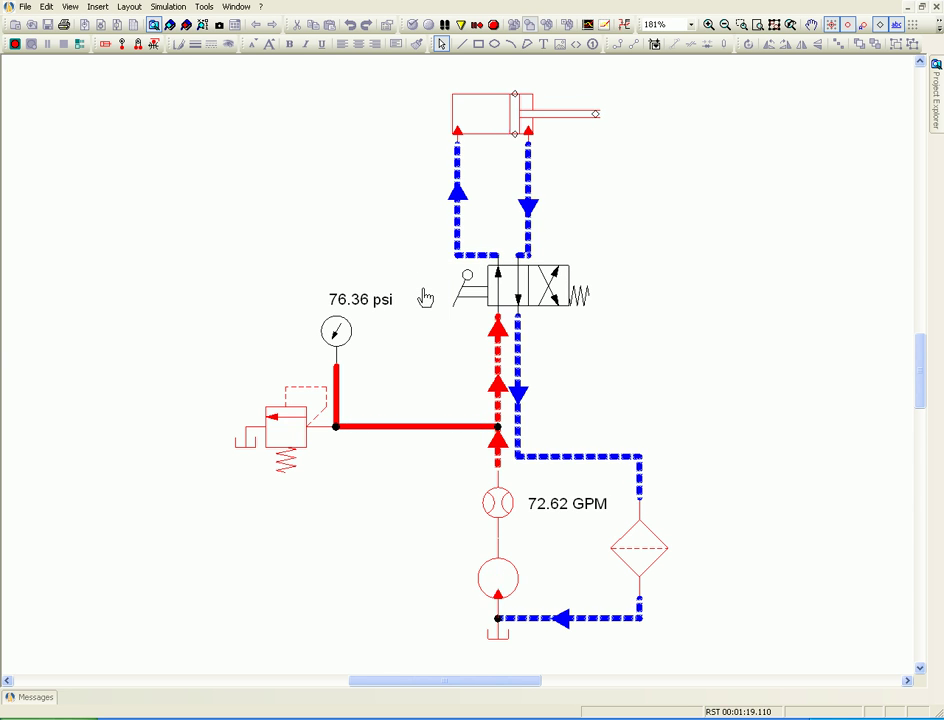
Step: Return the pump displacement to 6 in3/rev and cycle the cylinder at about 31.14 GPM
{"action": "left_click", "coordinate": [426, 296]}
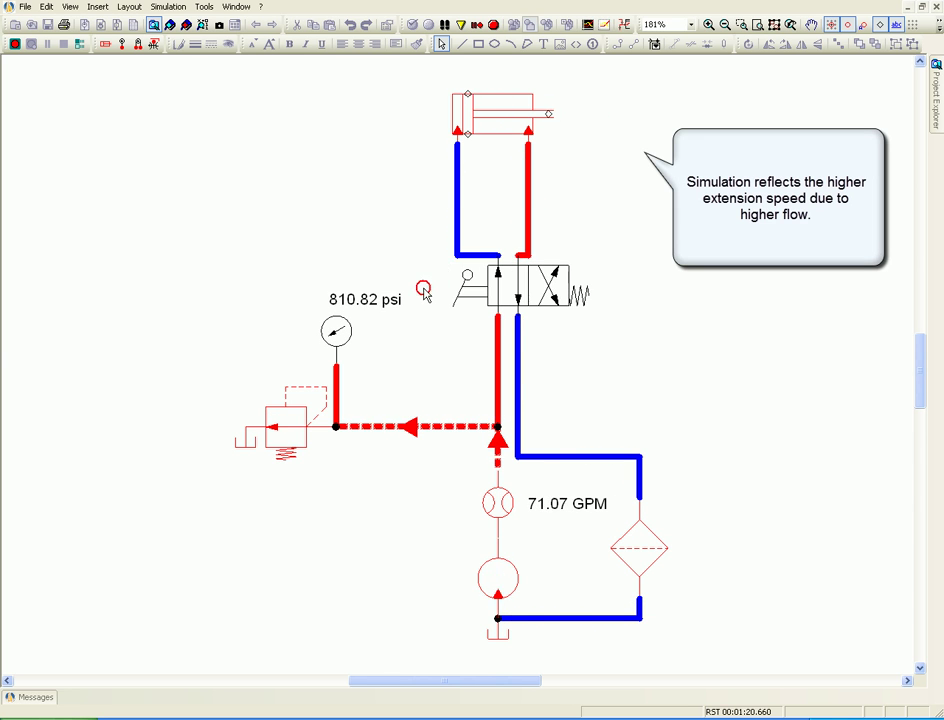
{"action": "left_click", "coordinate": [426, 296]}
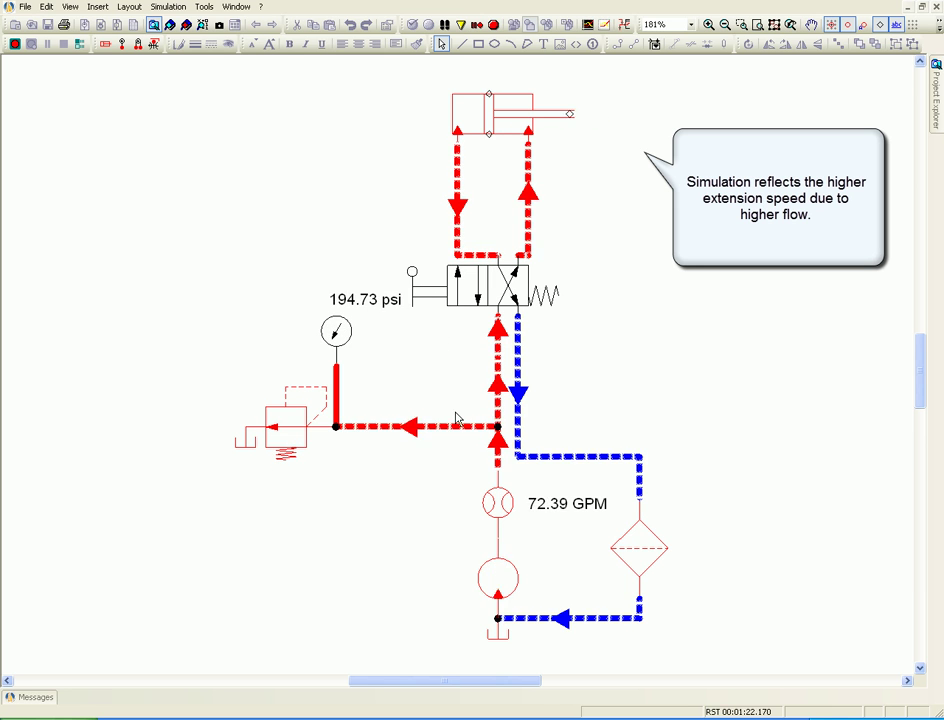
{"action": "left_click", "coordinate": [500, 585]}
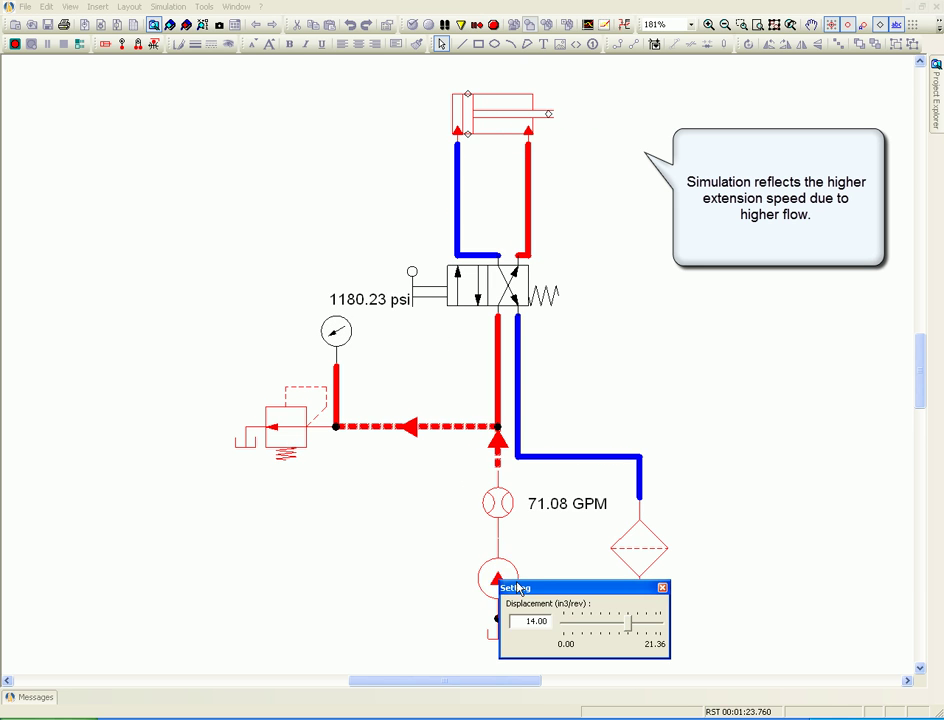
{"action": "left_click_drag", "start_coordinate": [531, 590], "coordinate": [311, 497]}
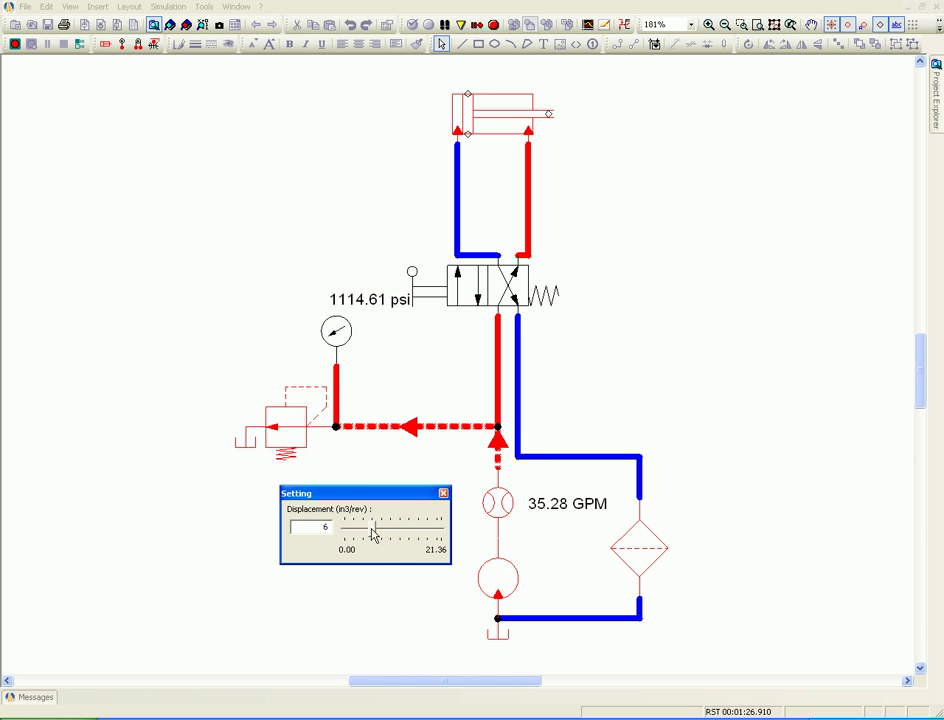
{"action": "left_click", "coordinate": [428, 302]}
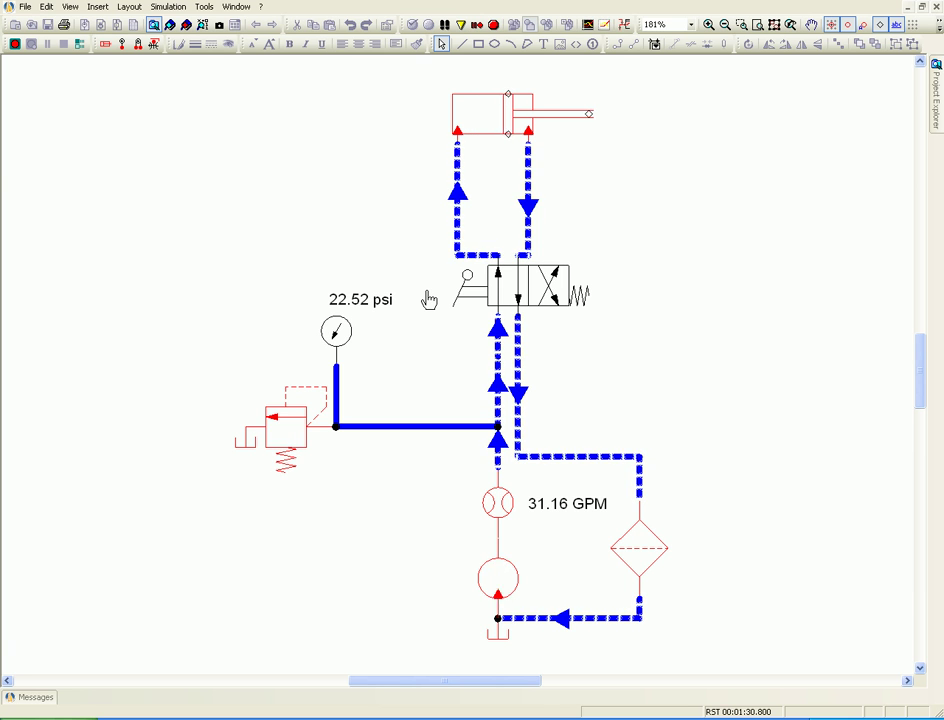
{"action": "left_click", "coordinate": [428, 300]}
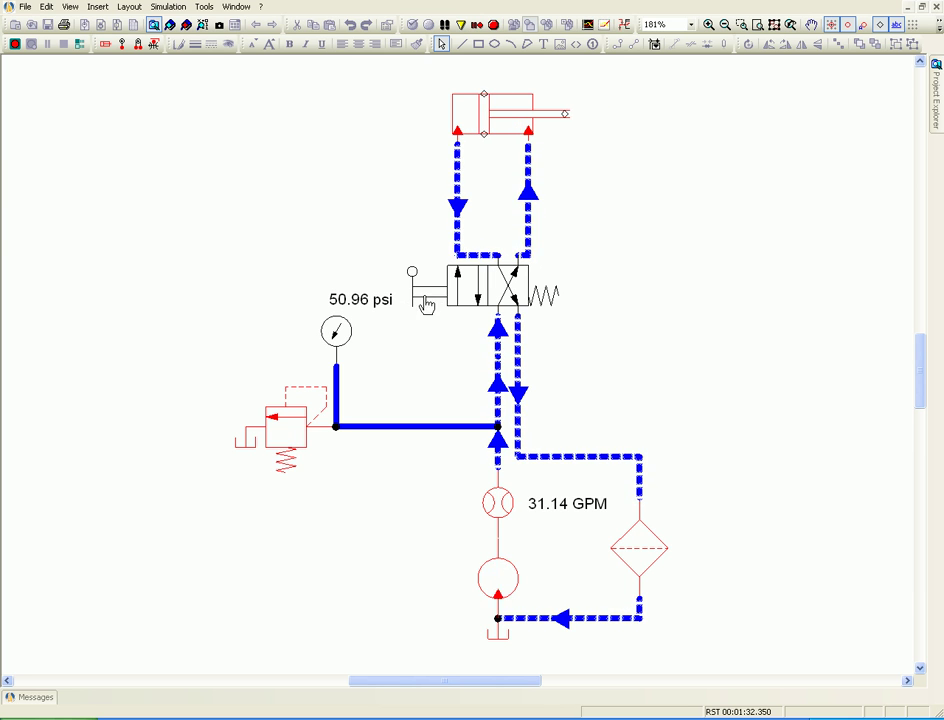
Step: Check the relief valve's 1160.30 psi cracking pressure, then stop the simulation so gauges read 0
{"action": "left_click", "coordinate": [293, 429]}
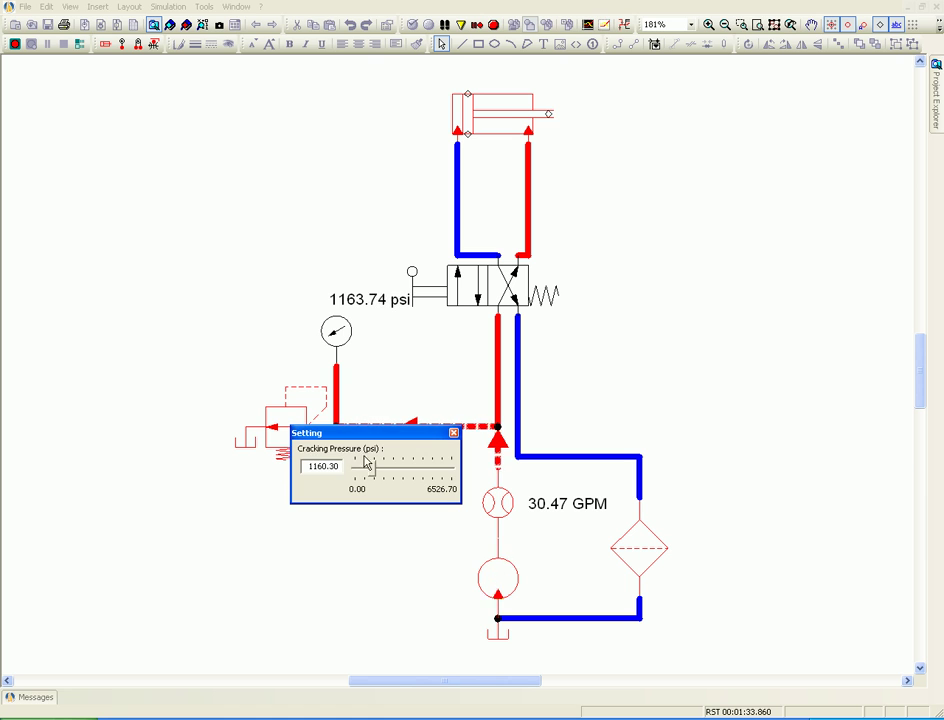
{"action": "left_click", "coordinate": [453, 435]}
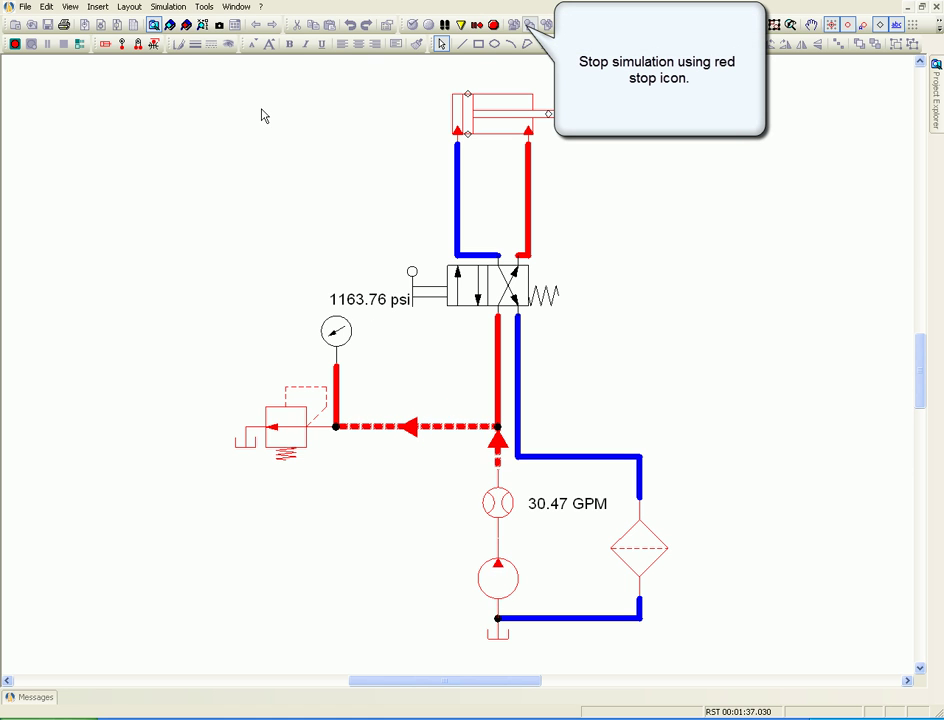
{"action": "left_click", "coordinate": [494, 25]}
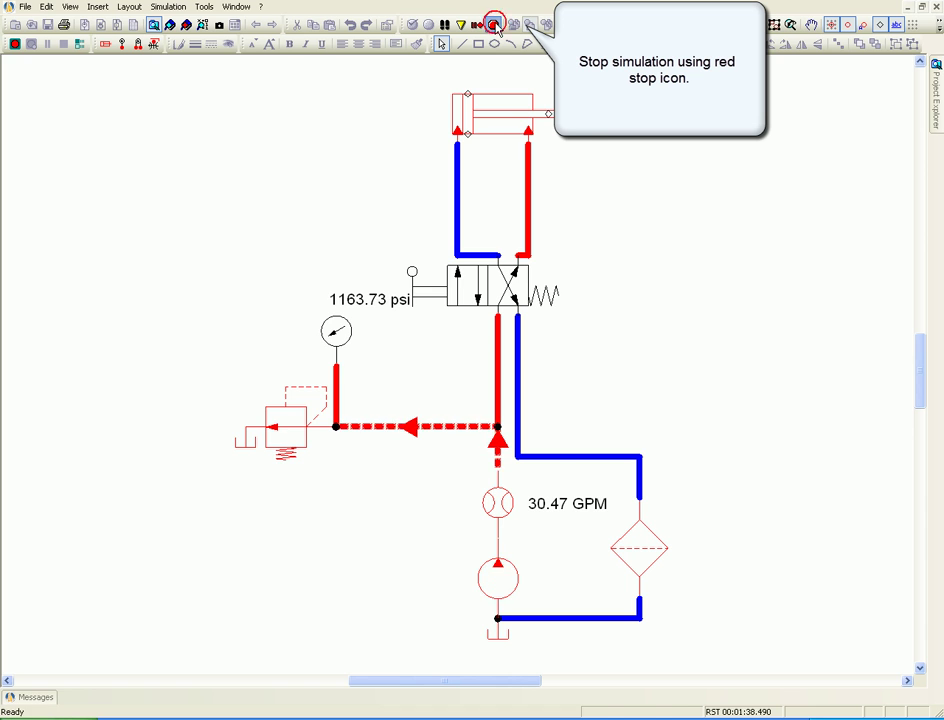
Step: Change the Hydraulic Workshop Link Width in Simulation from 1.2 to 2.5 mm and apply it
{"action": "left_click", "coordinate": [205, 7]}
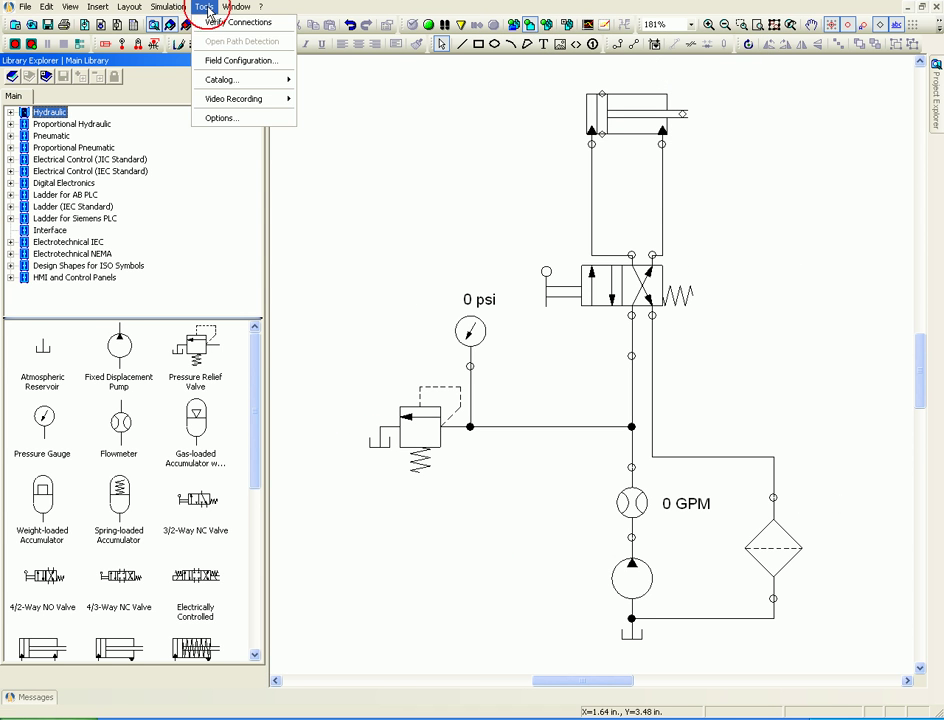
{"action": "left_click", "coordinate": [221, 119]}
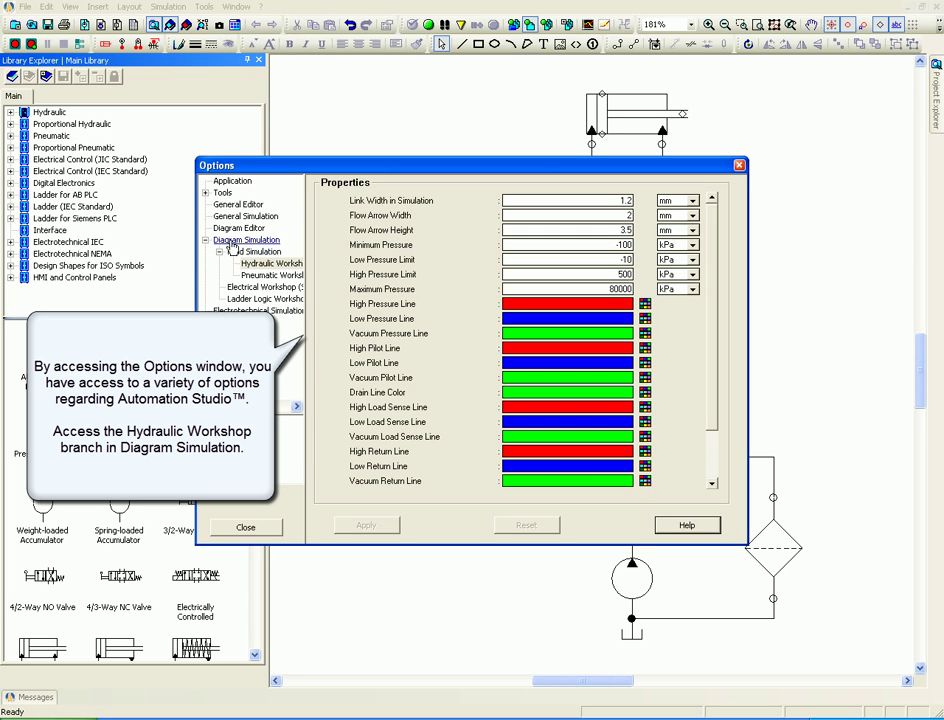
{"action": "left_click", "coordinate": [252, 254]}
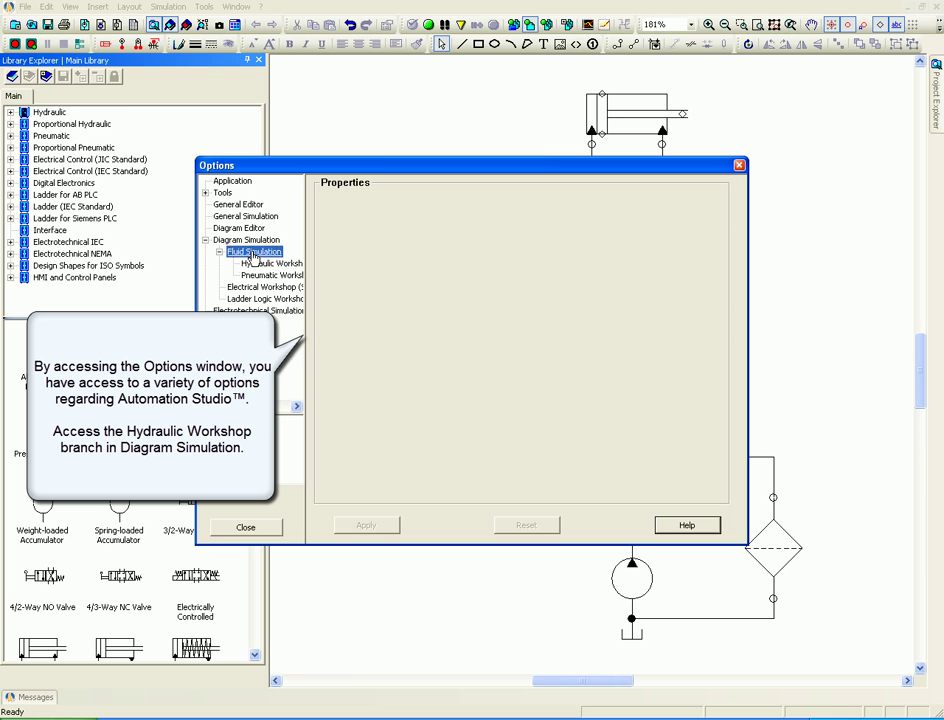
{"action": "left_click", "coordinate": [258, 263]}
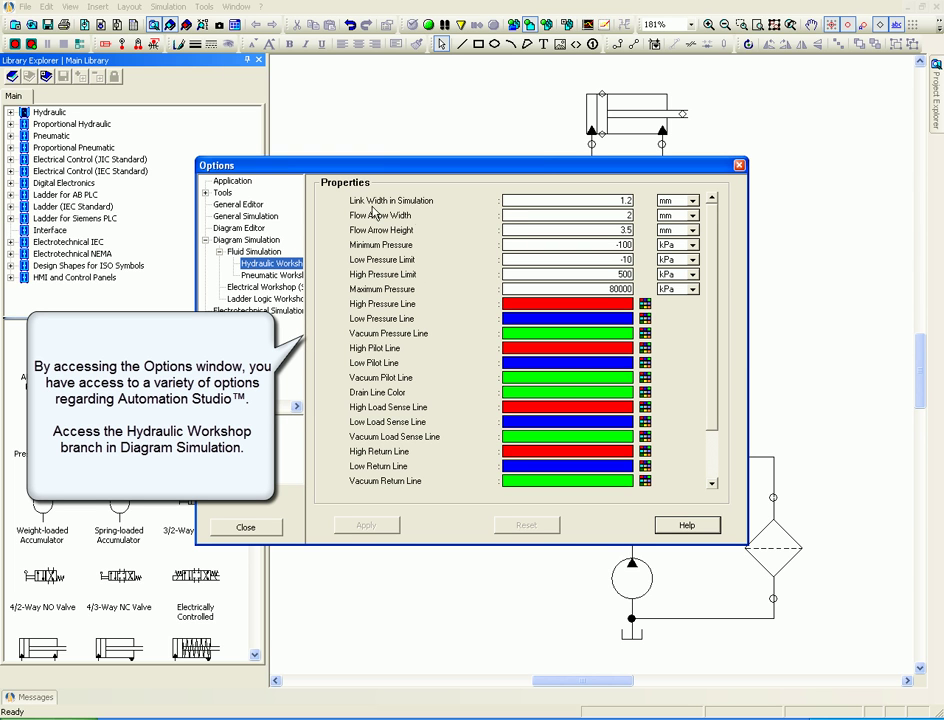
{"action": "double_click", "coordinate": [615, 201]}
{"action": "type", "text": "2"}
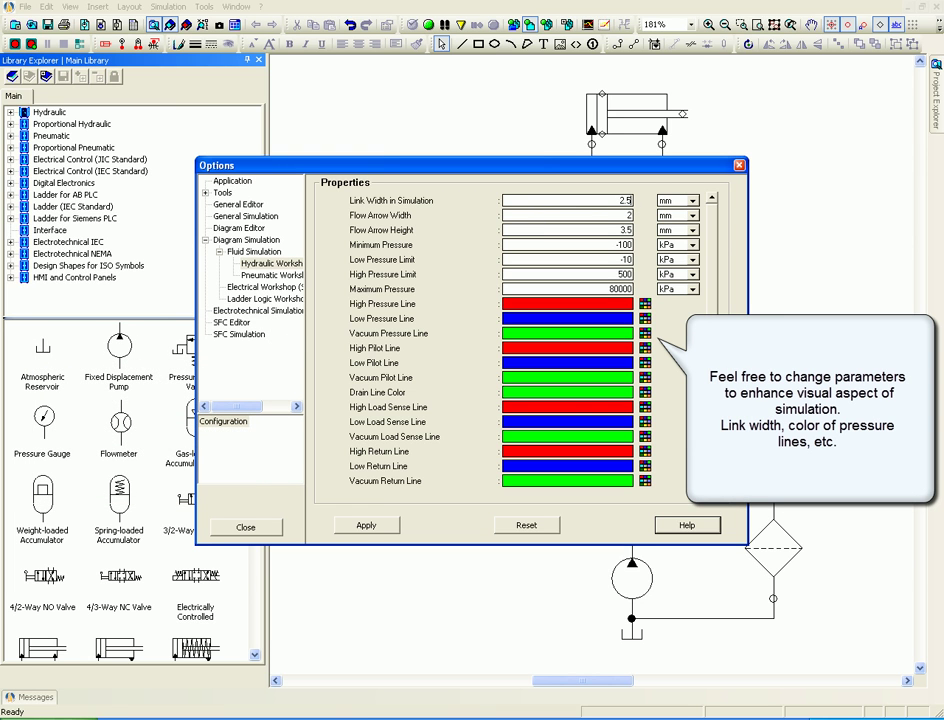
{"action": "left_click", "coordinate": [366, 526]}
{"action": "left_click", "coordinate": [268, 534]}
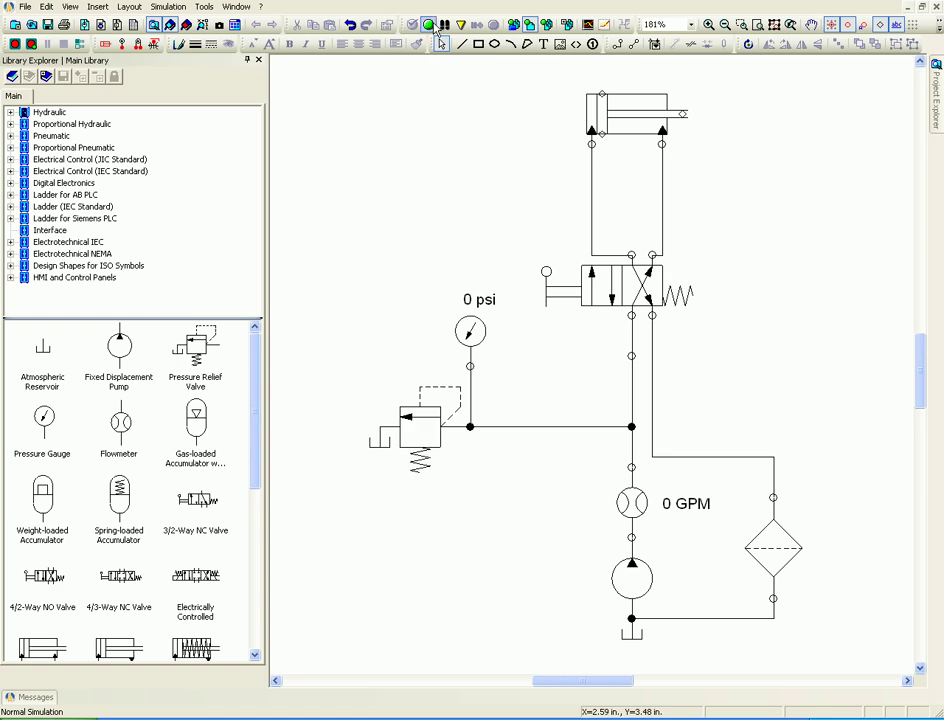
Step: Run the normal simulation and shift the directional valve to extend, then retract, the cylinder
{"action": "left_click", "coordinate": [429, 24]}
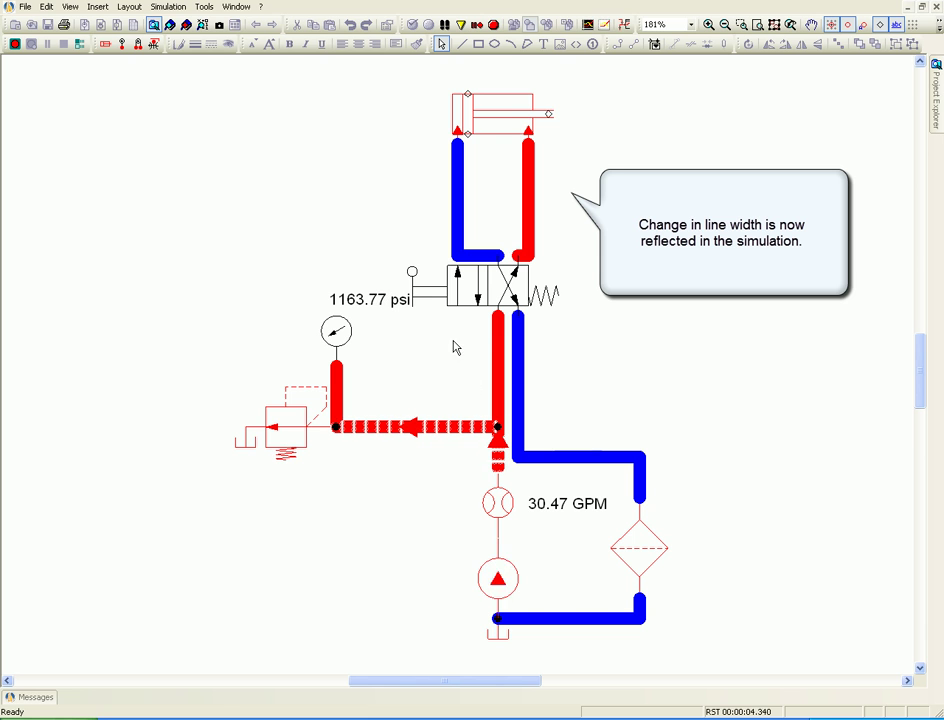
{"action": "left_click", "coordinate": [428, 296]}
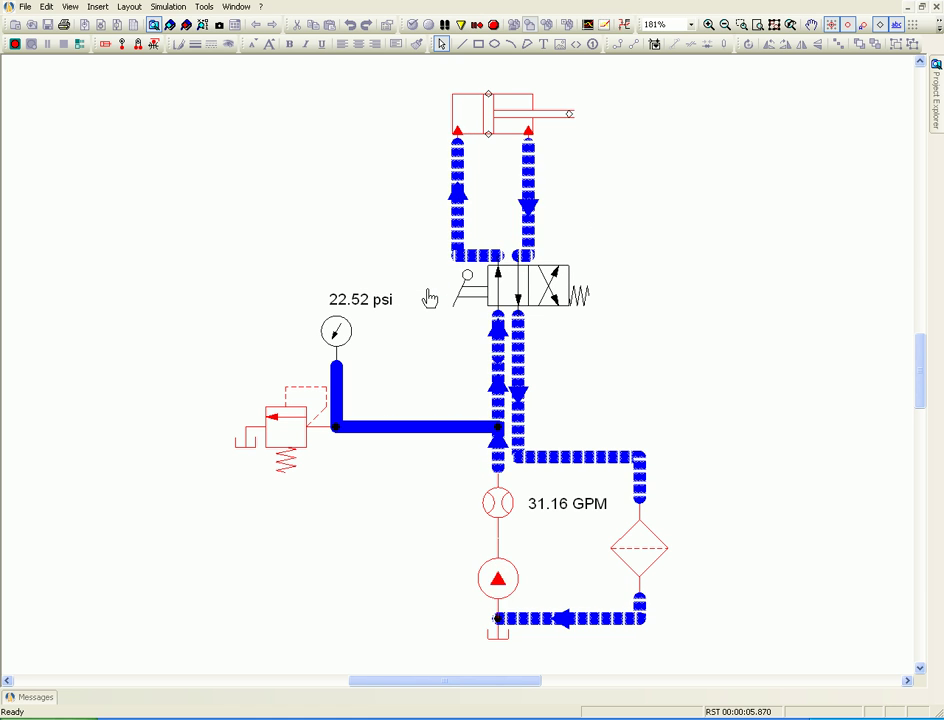
{"action": "left_click", "coordinate": [428, 297]}
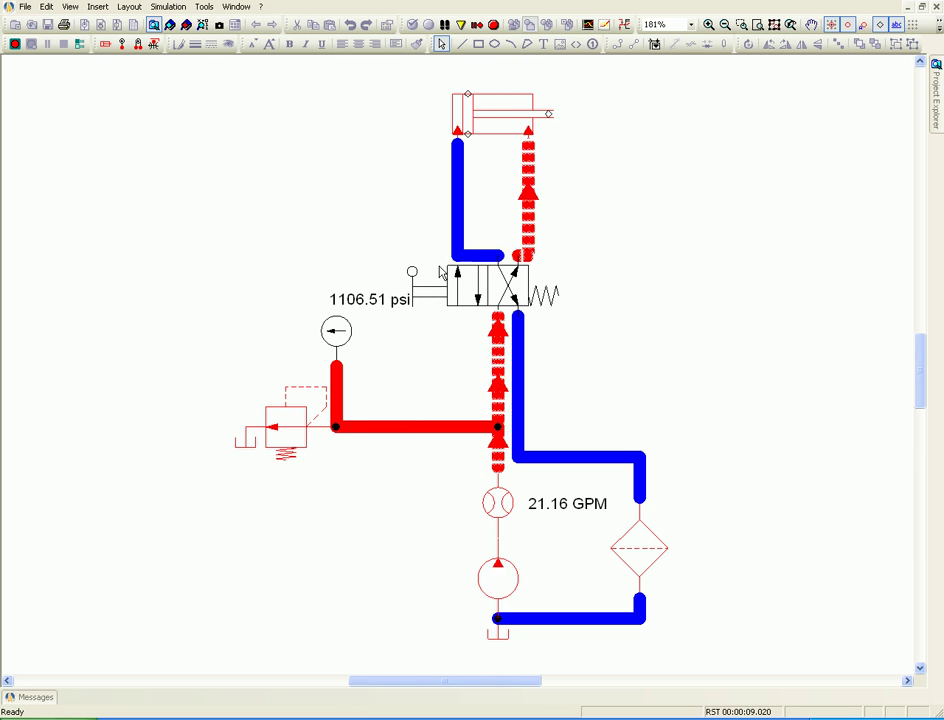
Step: Stop the simulation and begin replacing the 2.5 Link Width in Simulation with 1.2
{"action": "left_click", "coordinate": [497, 28]}
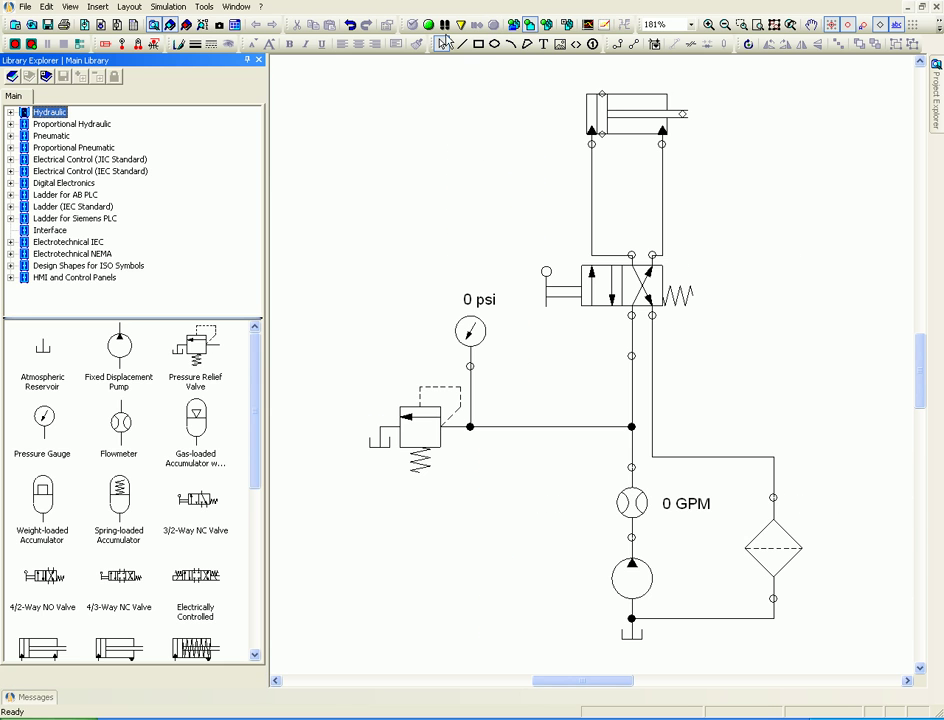
{"action": "left_click", "coordinate": [205, 7]}
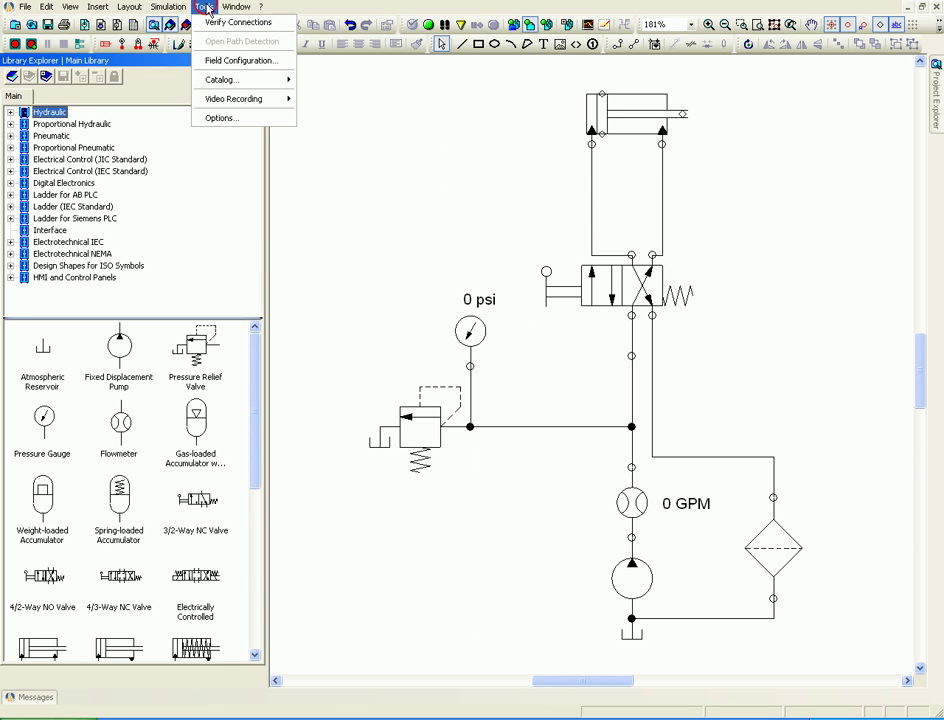
{"action": "left_click", "coordinate": [220, 119]}
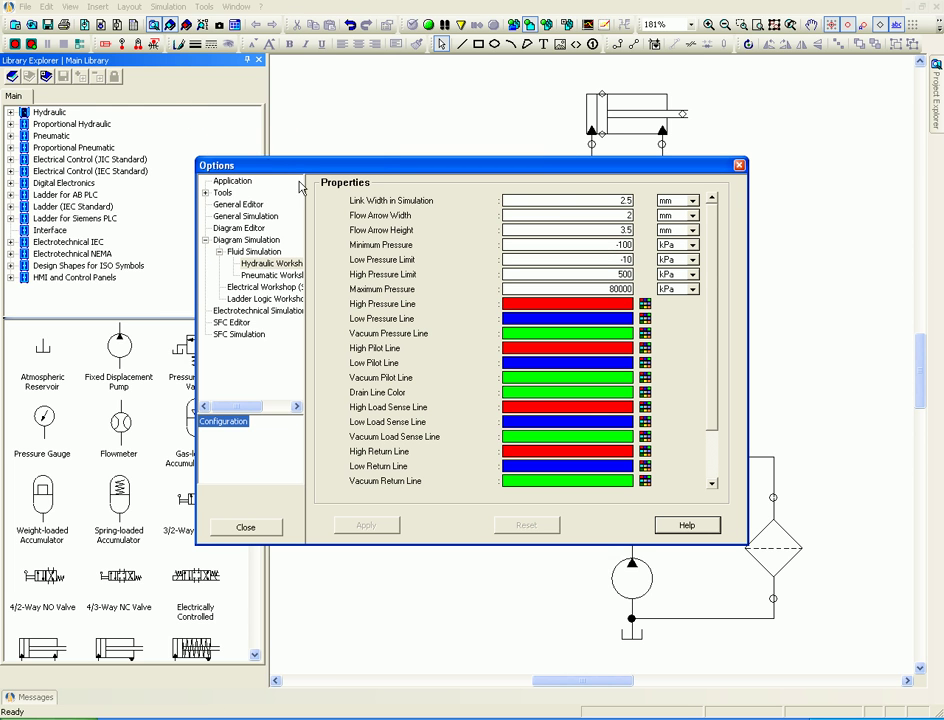
{"action": "left_click", "coordinate": [591, 201]}
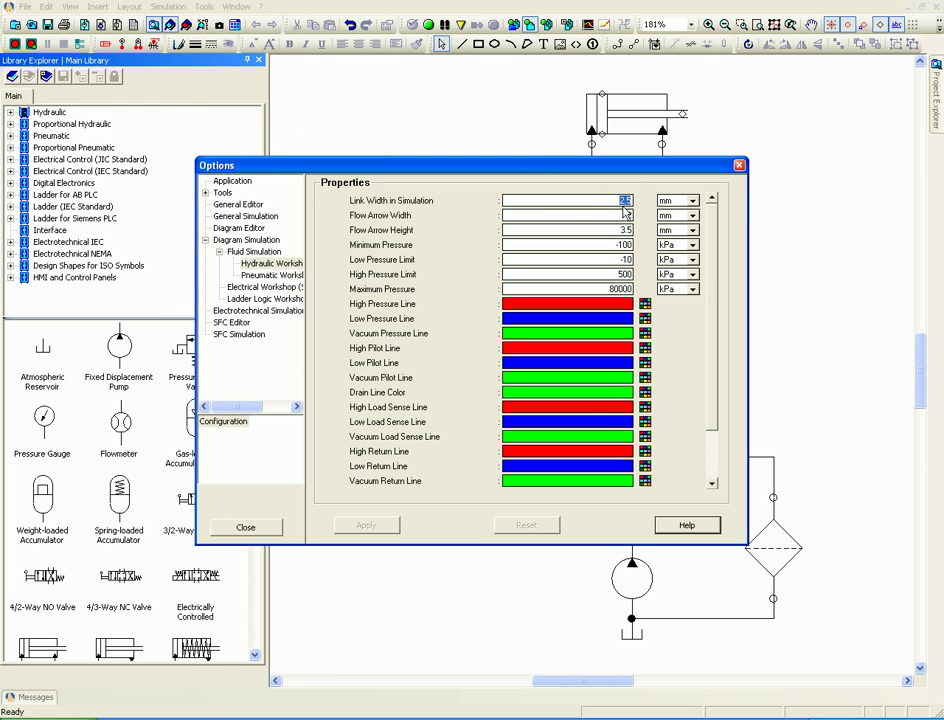
{"action": "type", "text": "1.2"}
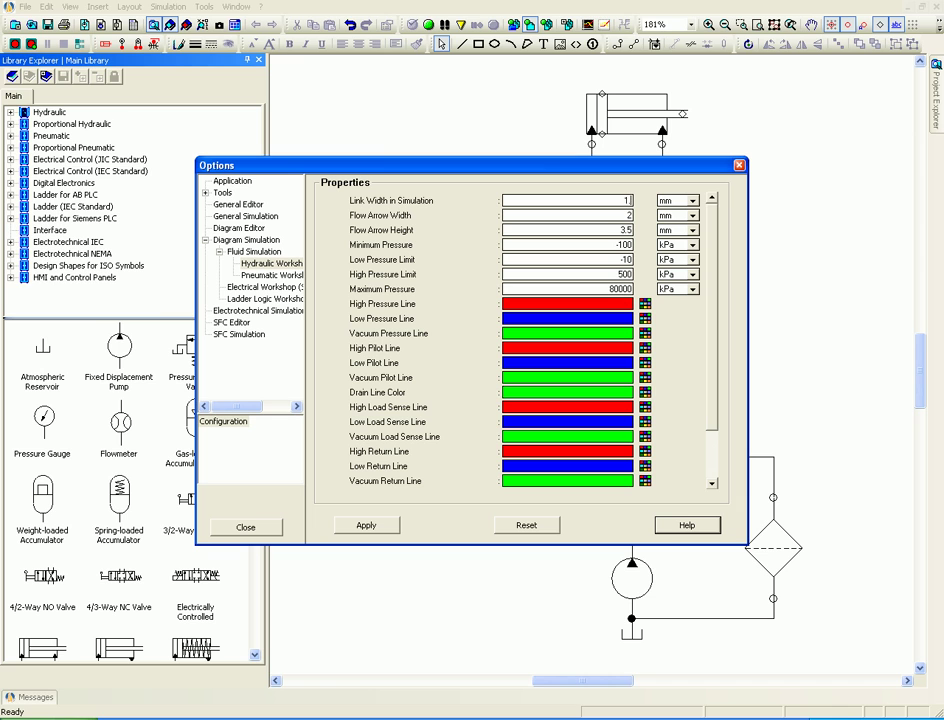